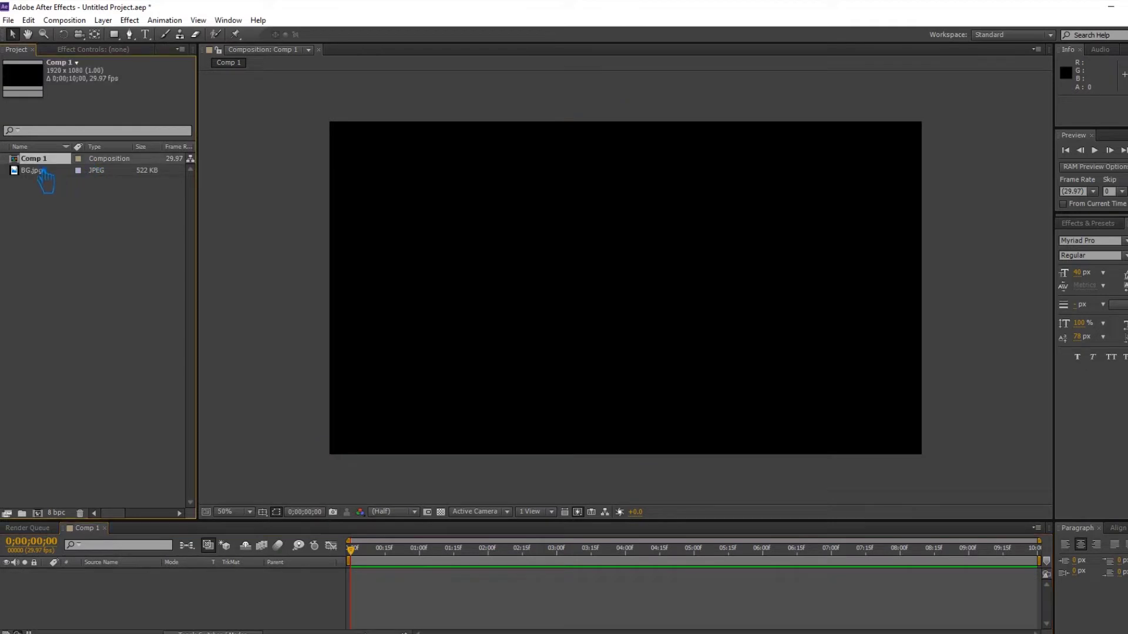
# Add BG.jpg to Comp 1 as a locked layer and save the project
pyautogui.click(43, 172)
pyautogui.hotkey('ctrl', '/')
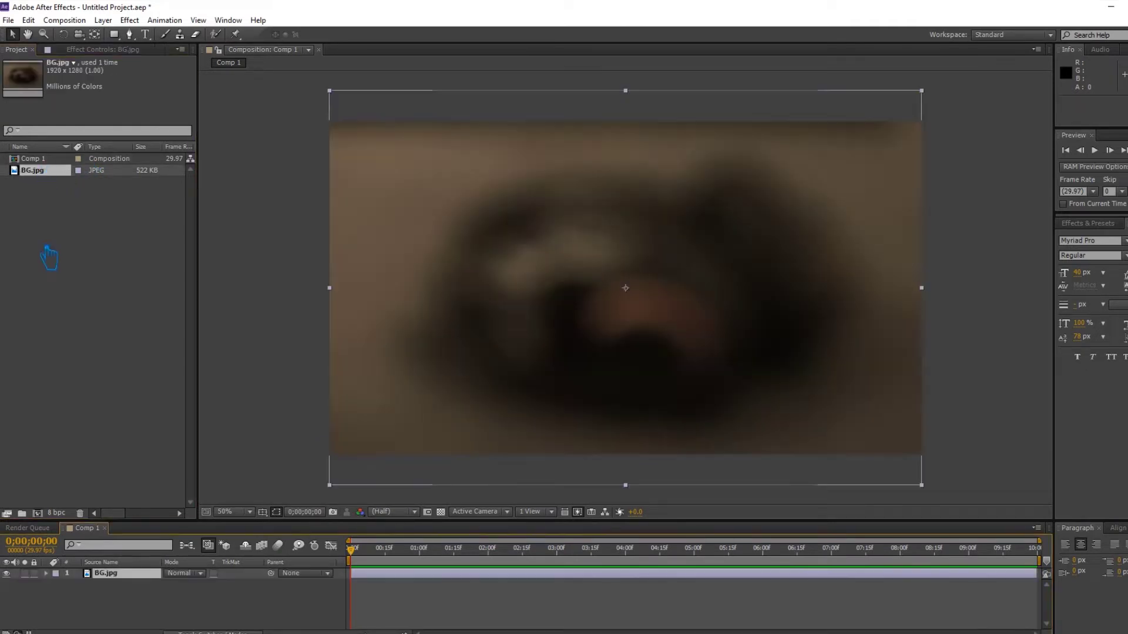
pyautogui.click(33, 573)
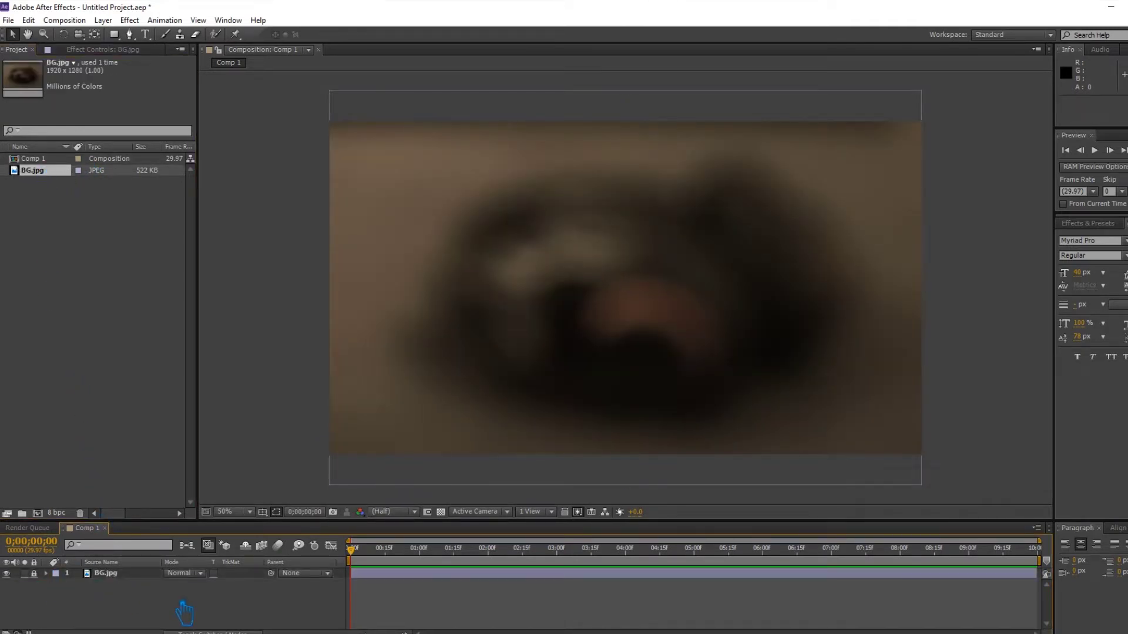
pyautogui.hotkey('ctrl', 's')
# Create a very dark red full-frame solid named Audio above the background
pyautogui.rightClick(246, 609)
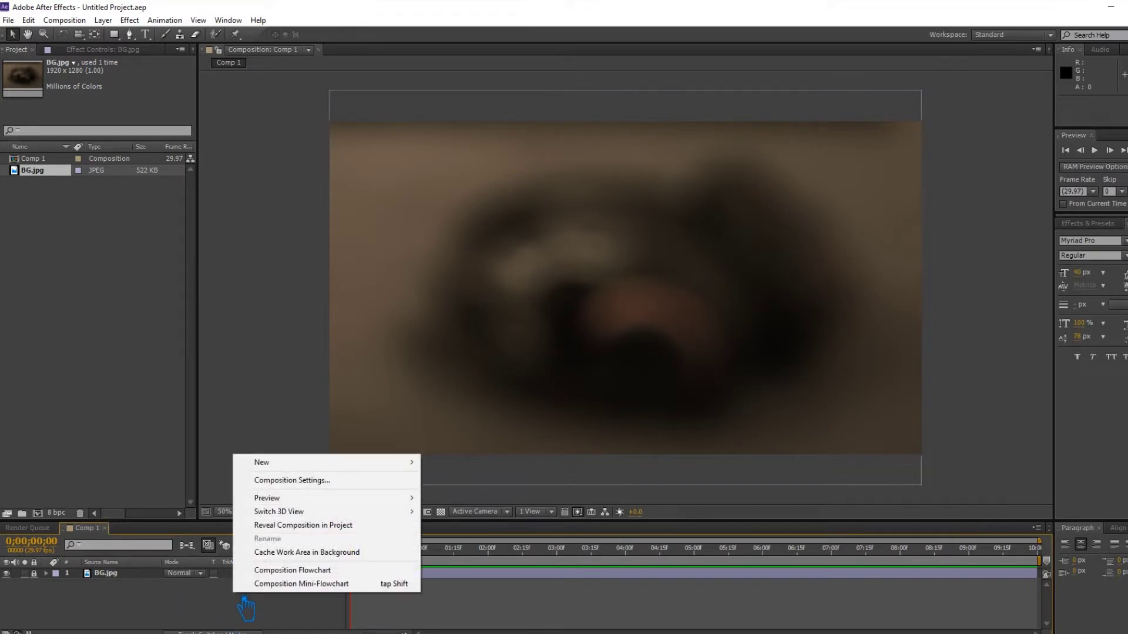
pyautogui.moveTo(408, 462)
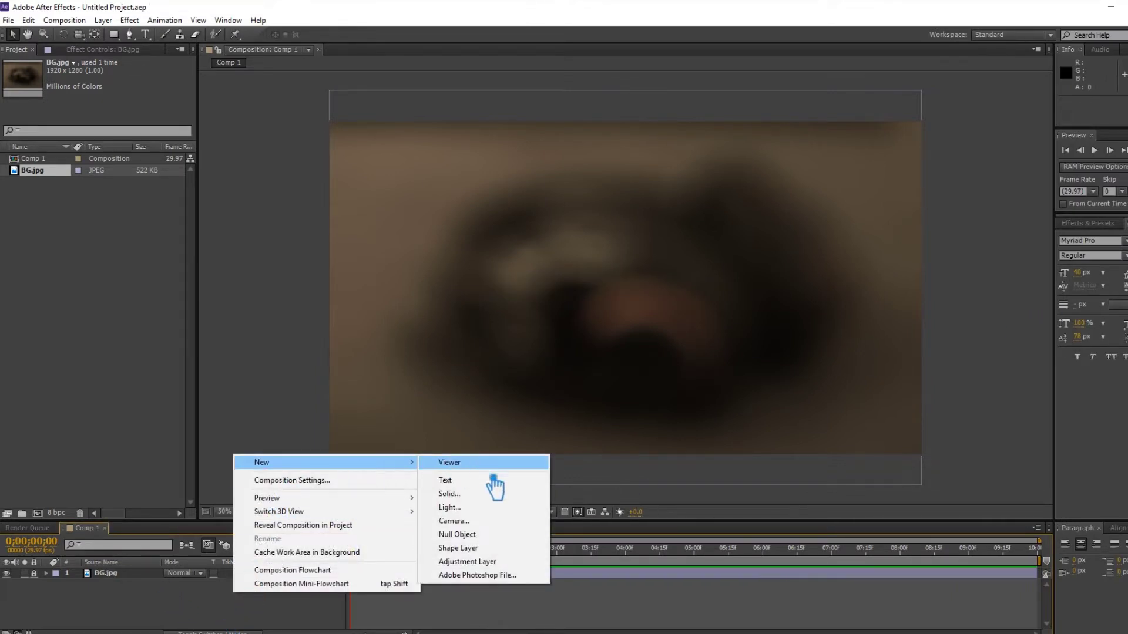
pyautogui.click(486, 496)
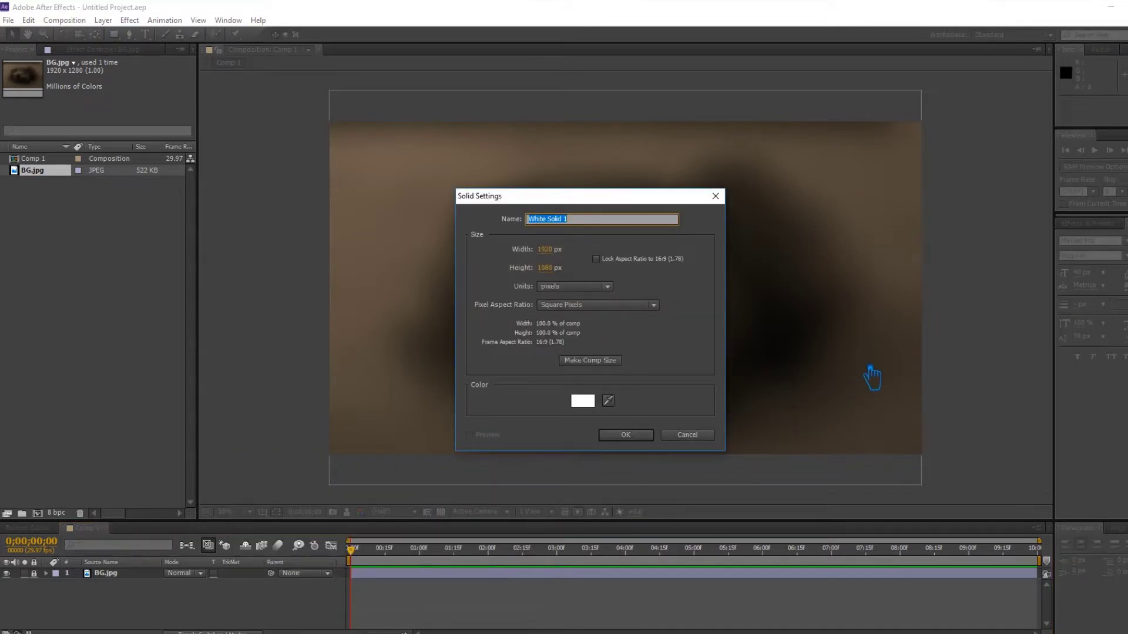
pyautogui.write('Audio')
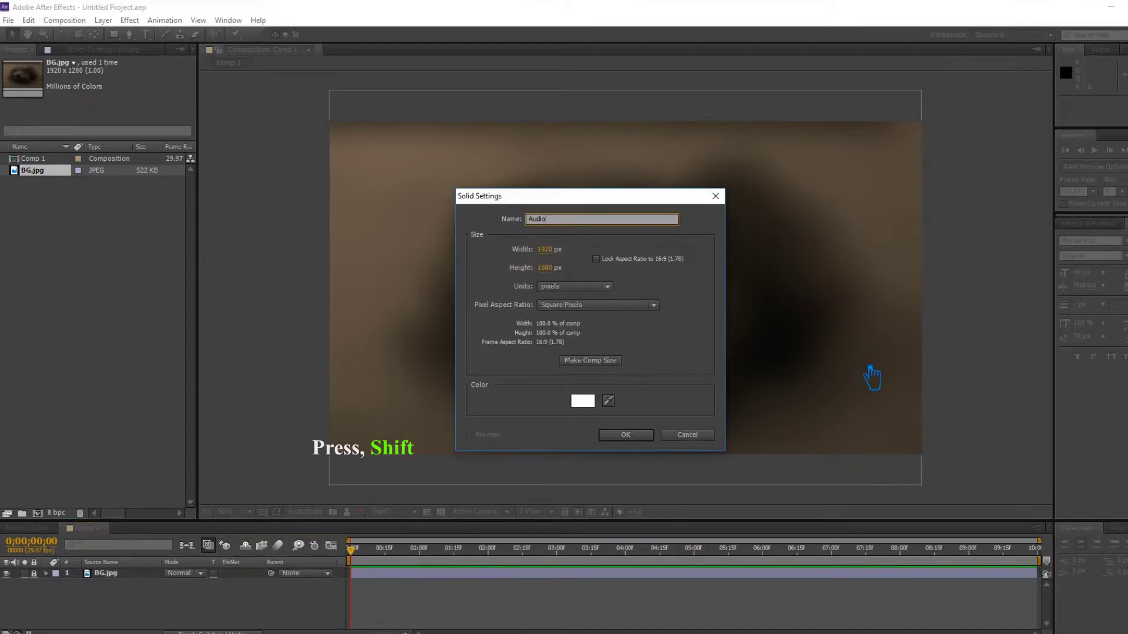
pyautogui.click(583, 400)
pyautogui.moveTo(582, 387); pyautogui.dragTo(590, 396)
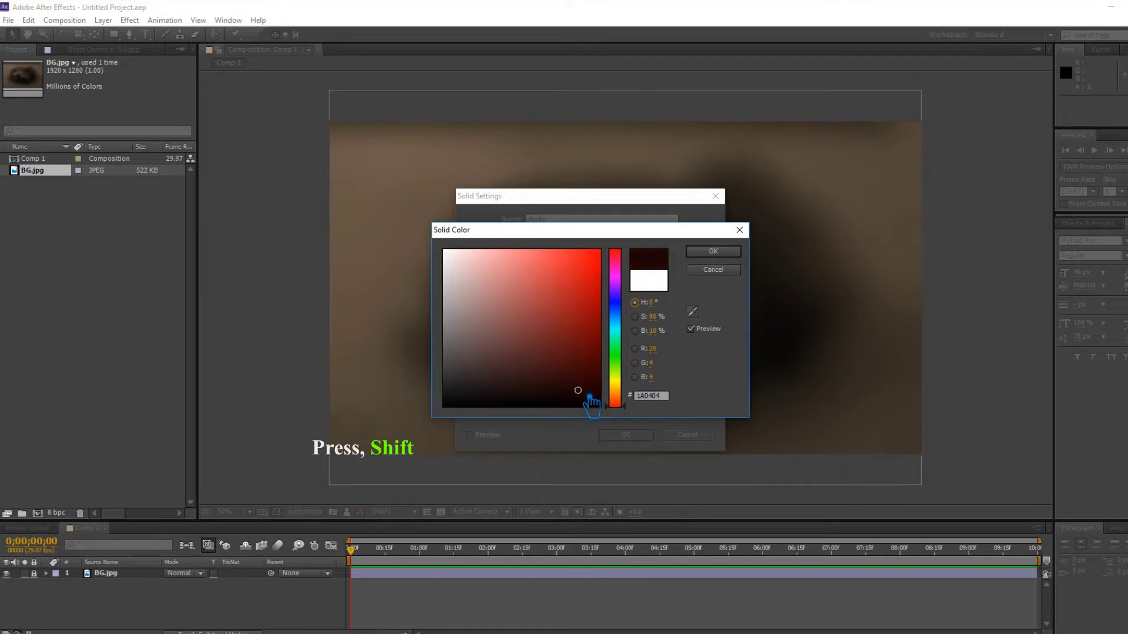
pyautogui.click(734, 252)
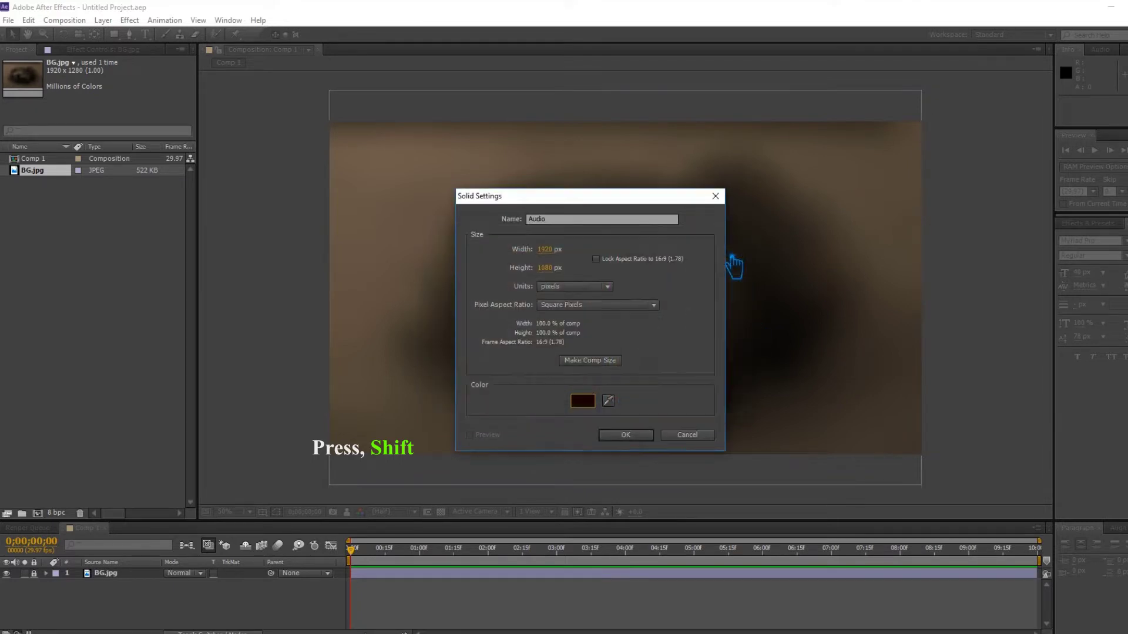
pyautogui.click(625, 436)
pyautogui.press('q')
pyautogui.moveTo(626, 288); pyautogui.dragTo(638, 306)
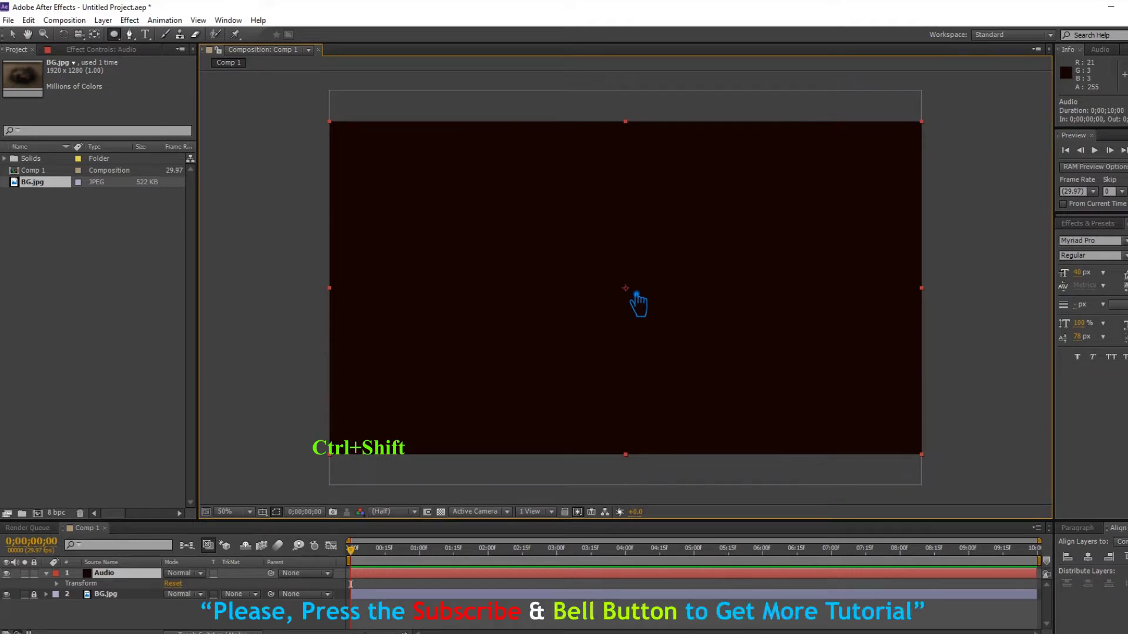
# Draw a centred circle mask on the Audio solid and set Mask 1 mode to None
pyautogui.moveTo(636, 294); pyautogui.dragTo(682, 328)
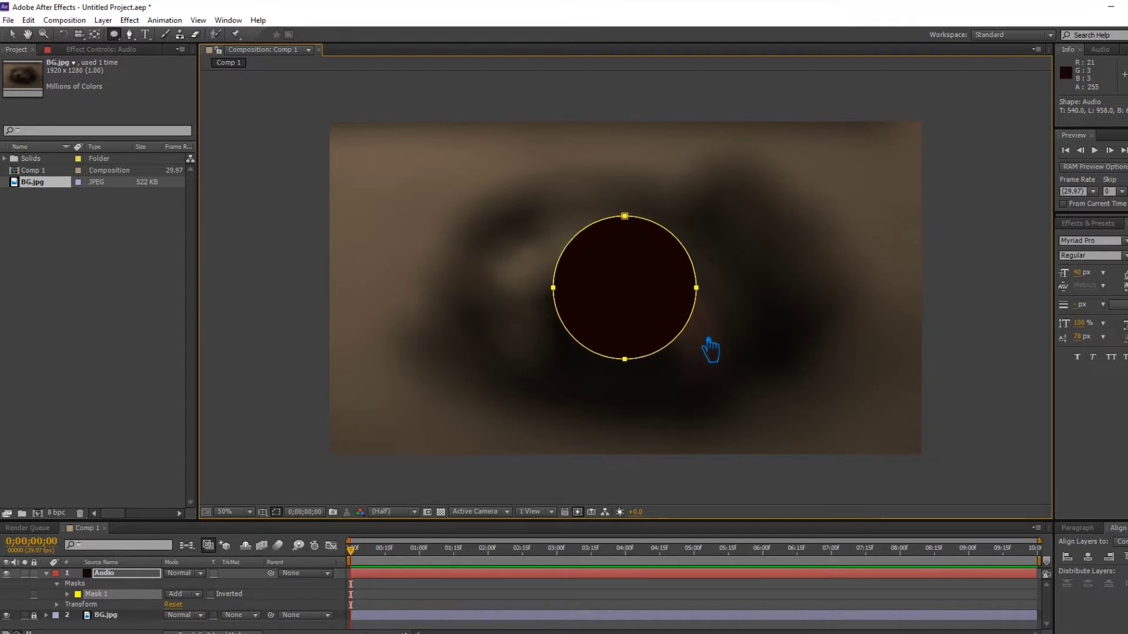
pyautogui.moveTo(682, 328); pyautogui.dragTo(727, 340)
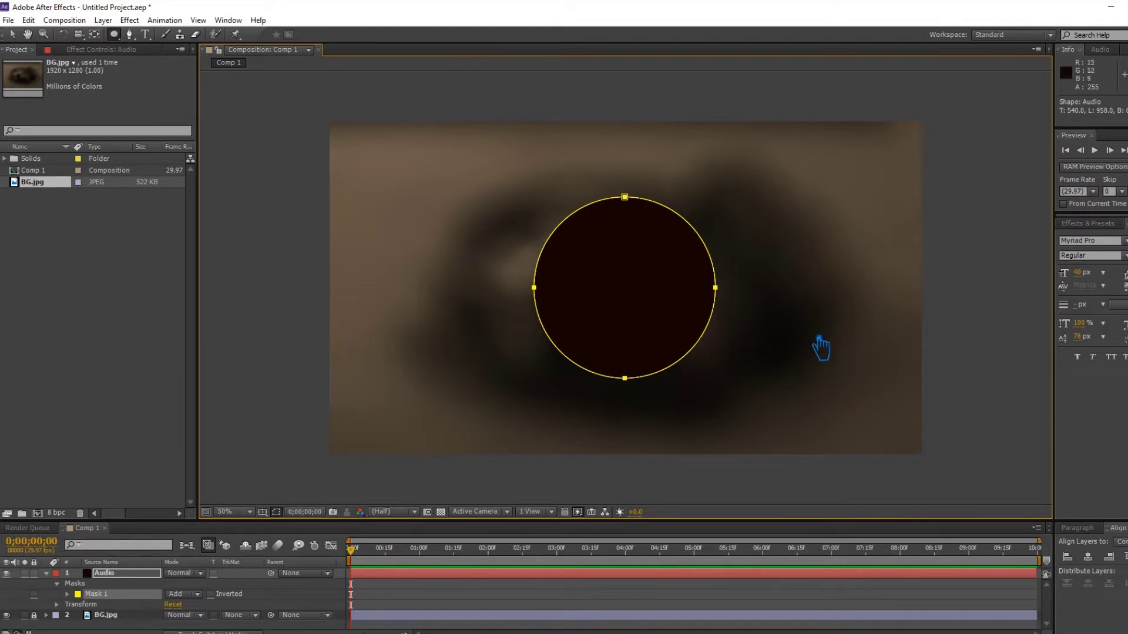
pyautogui.click(199, 594)
pyautogui.click(203, 499)
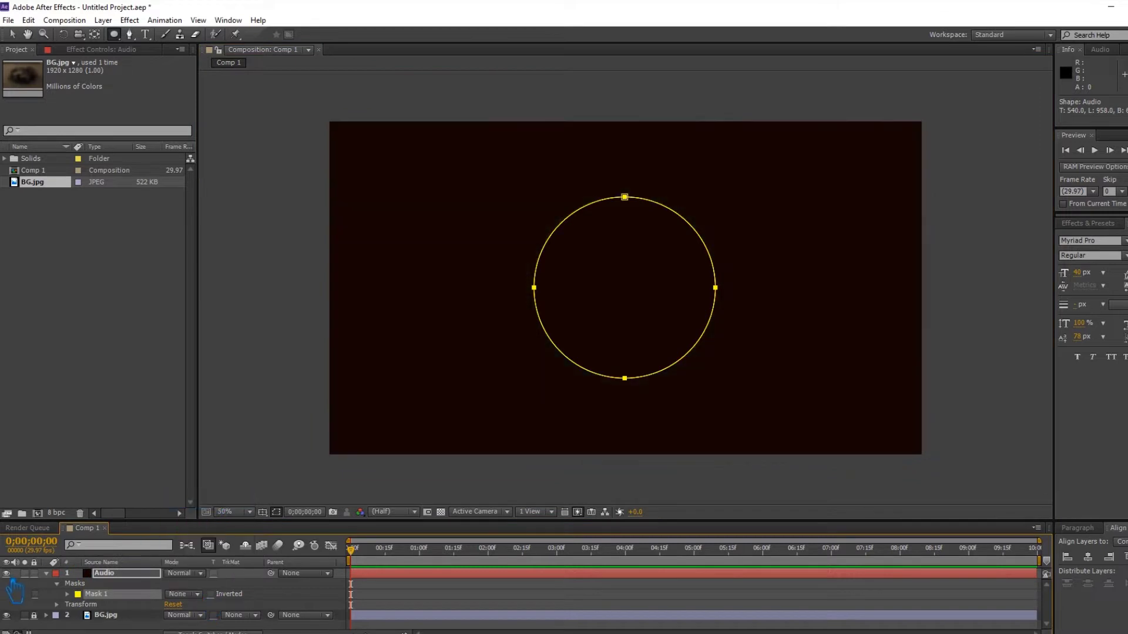
pyautogui.click(47, 574)
pyautogui.click(134, 575)
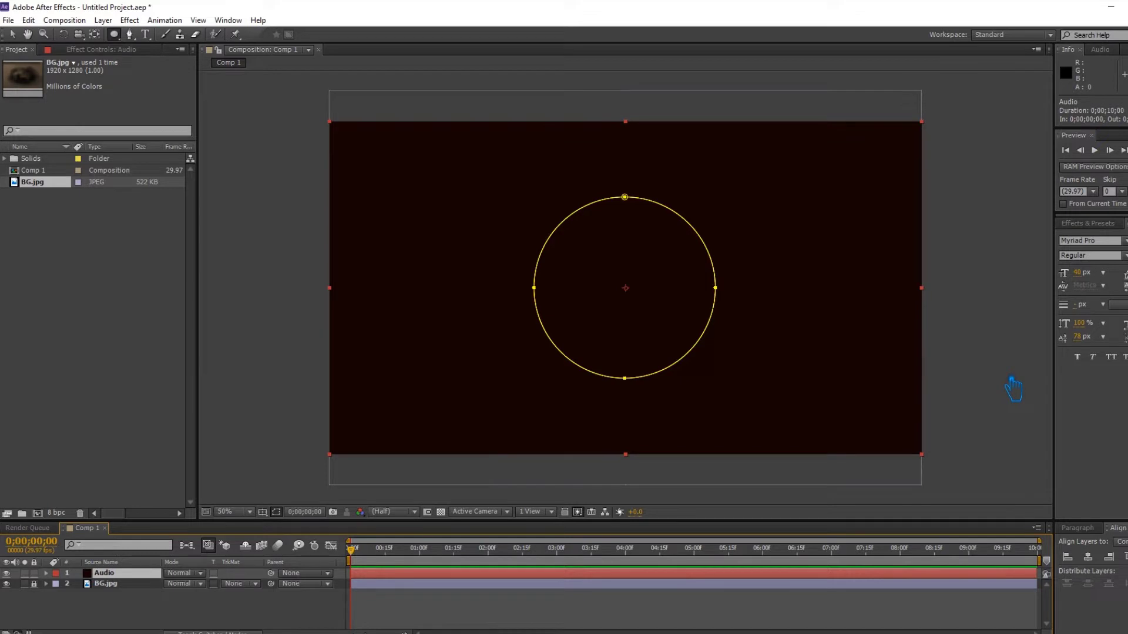
pyautogui.hotkey('ctrl', 'z')
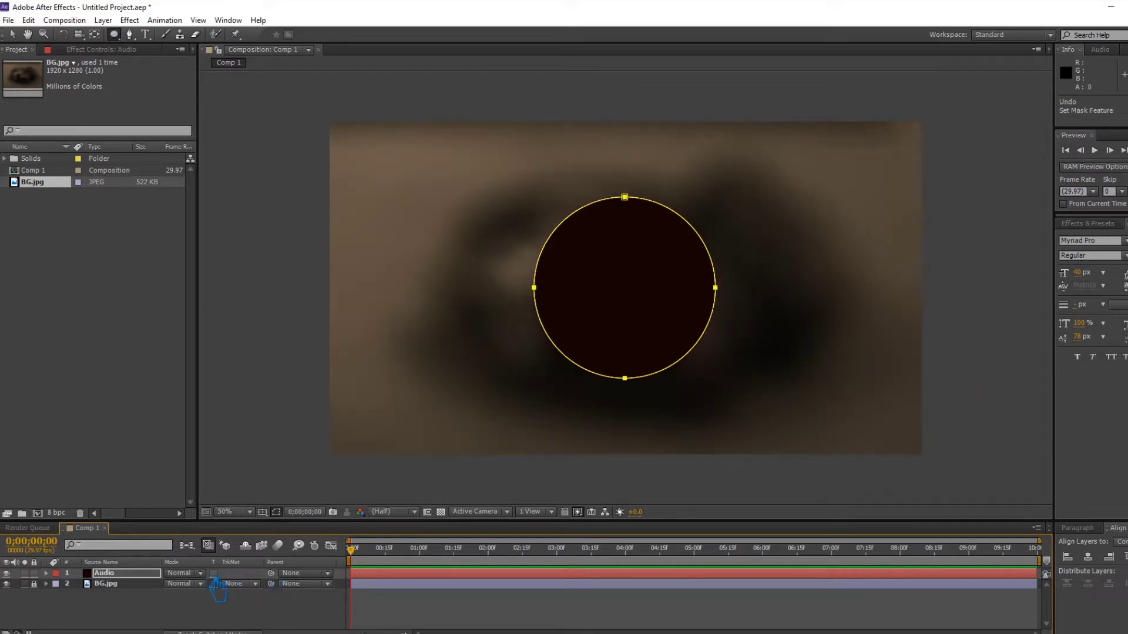
pyautogui.click(46, 573)
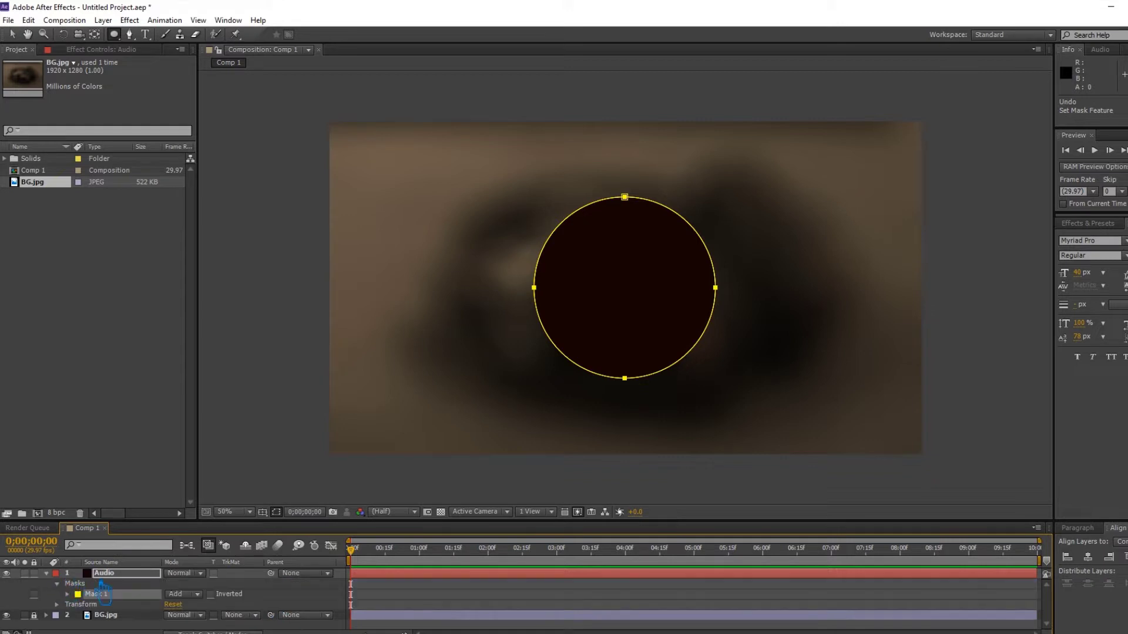
pyautogui.click(198, 594)
pyautogui.click(194, 499)
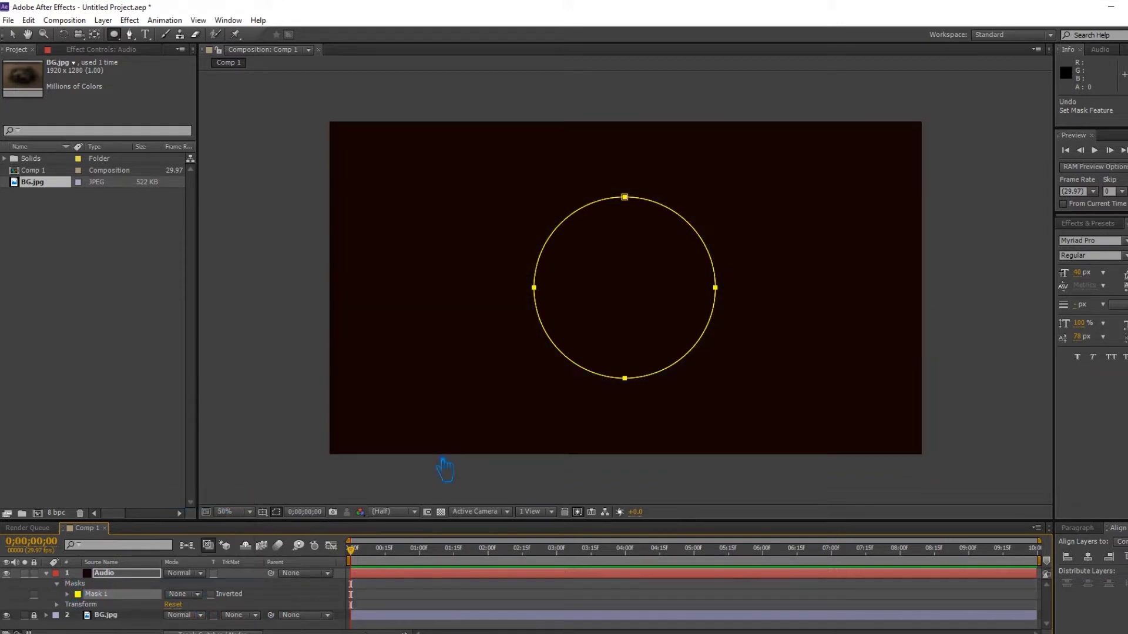
pyautogui.hotkey('ctrl', '5')
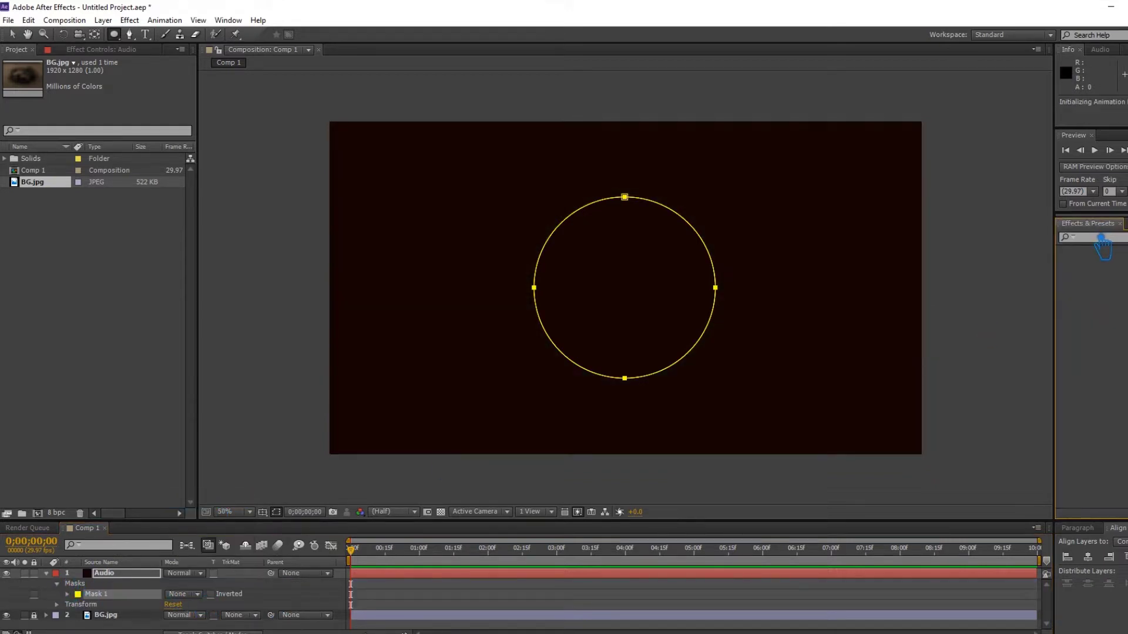
# Search effects for 'audio' and apply Audio Spectrum to the Audio layer
pyautogui.click(1100, 241)
pyautogui.write('audio')
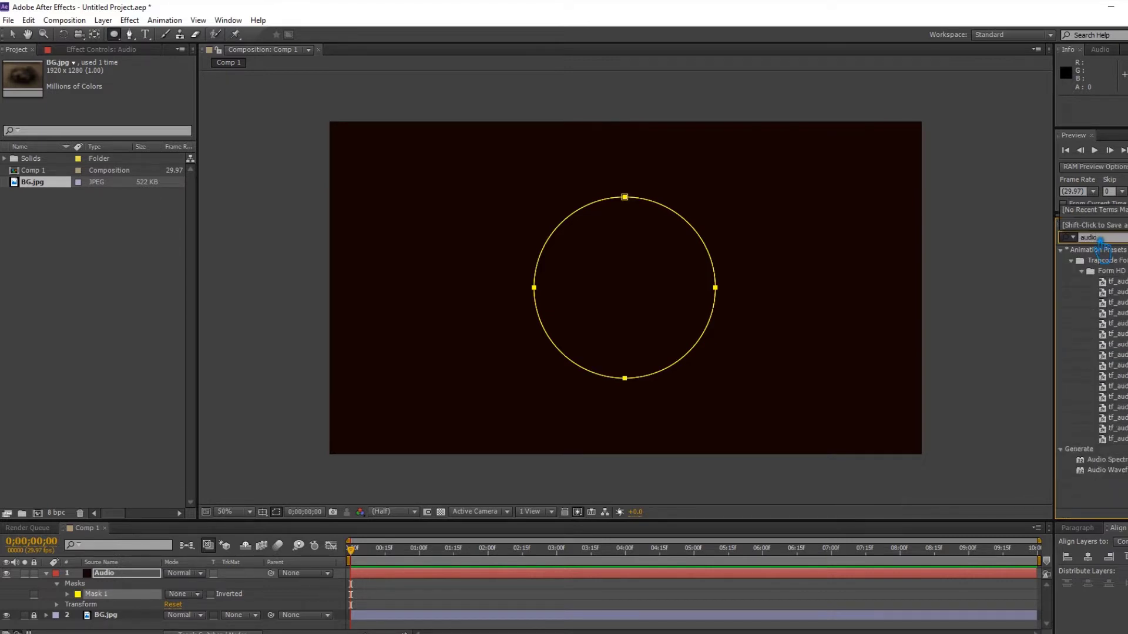
pyautogui.press('Return')
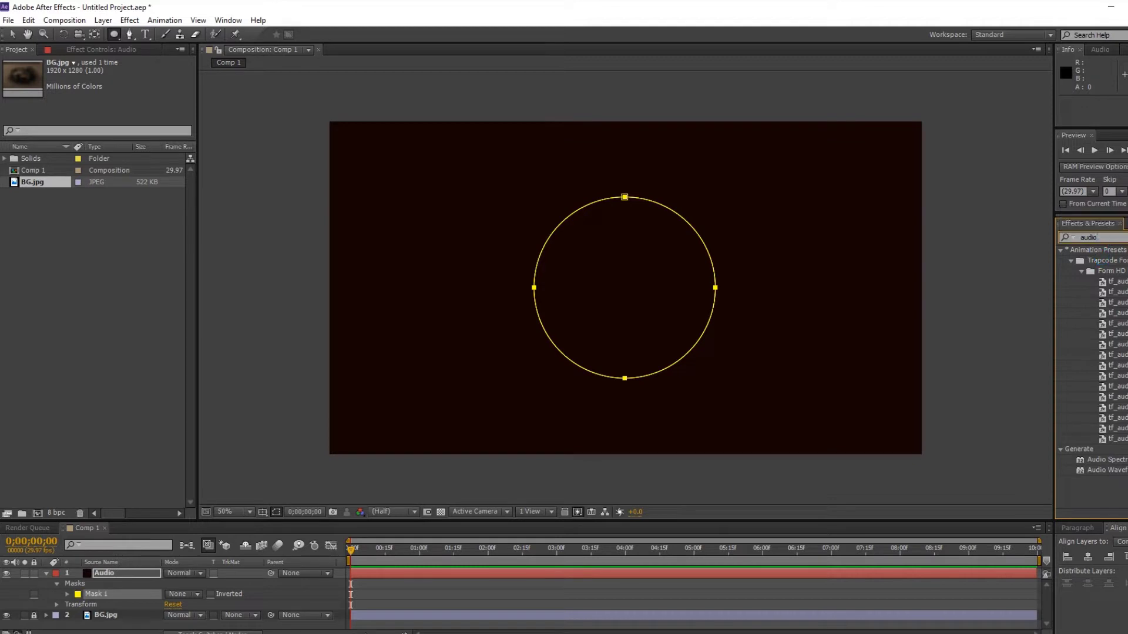
pyautogui.moveTo(1105, 260); pyautogui.dragTo(658, 305)
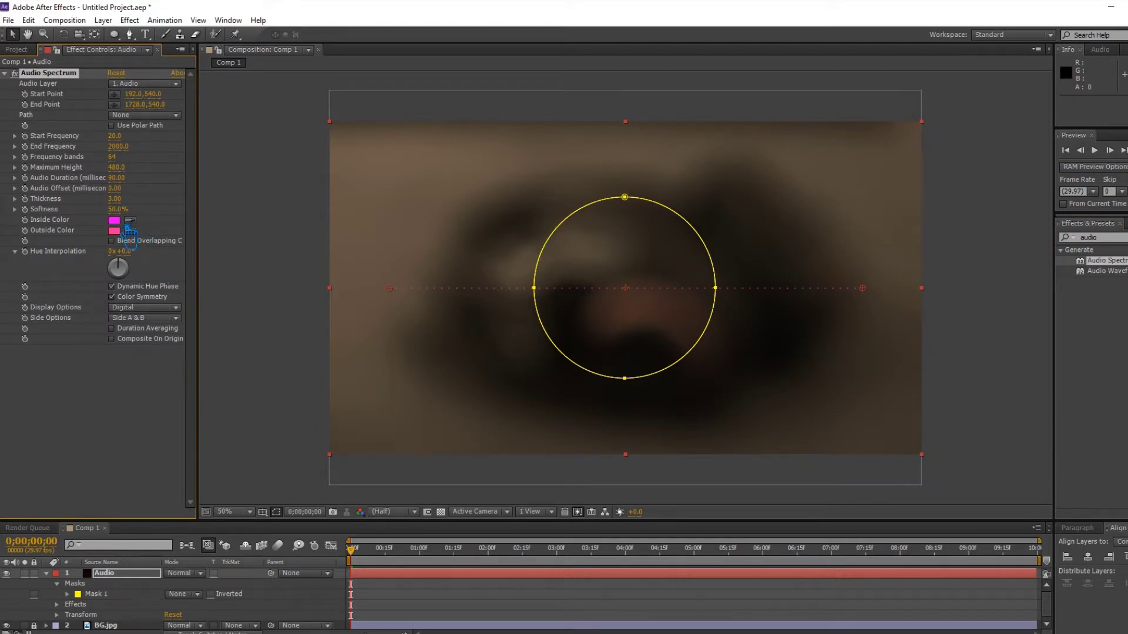
# Set Audio Spectrum Inside Color to white and Outside Color to light blue 8ADAFF
pyautogui.click(115, 221)
pyautogui.moveTo(448, 256); pyautogui.dragTo(418, 251)
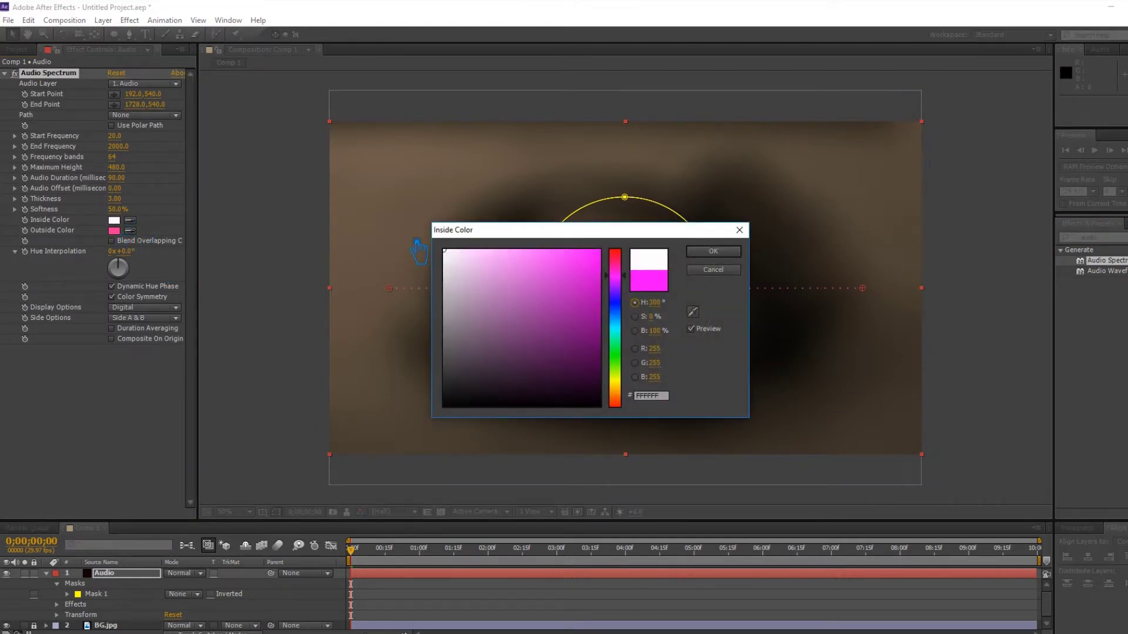
pyautogui.click(727, 253)
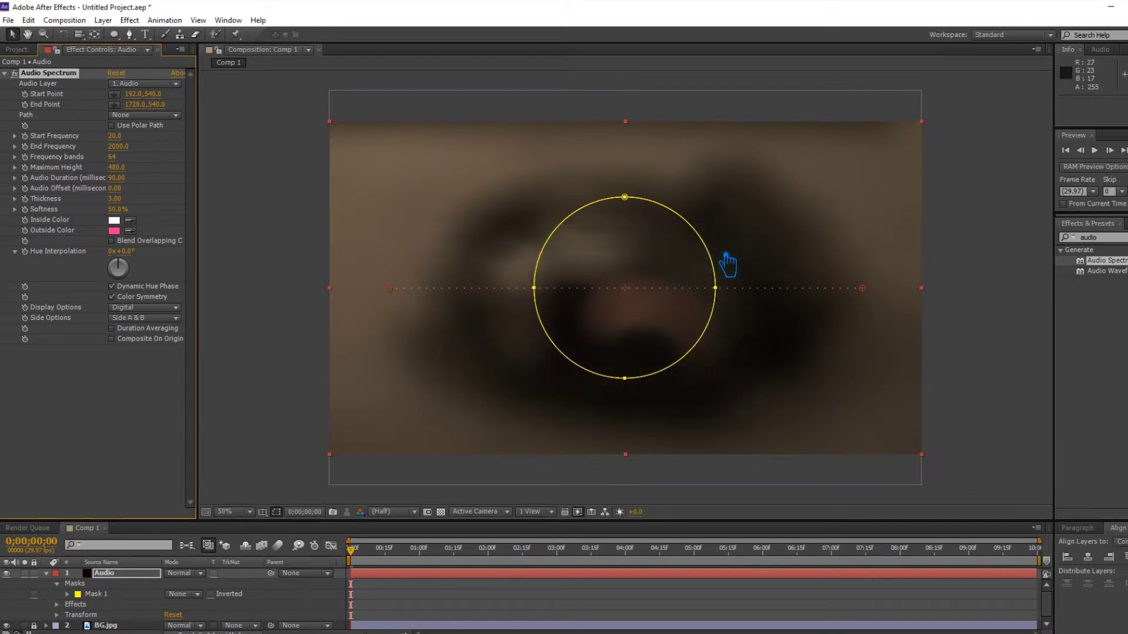
pyautogui.click(114, 230)
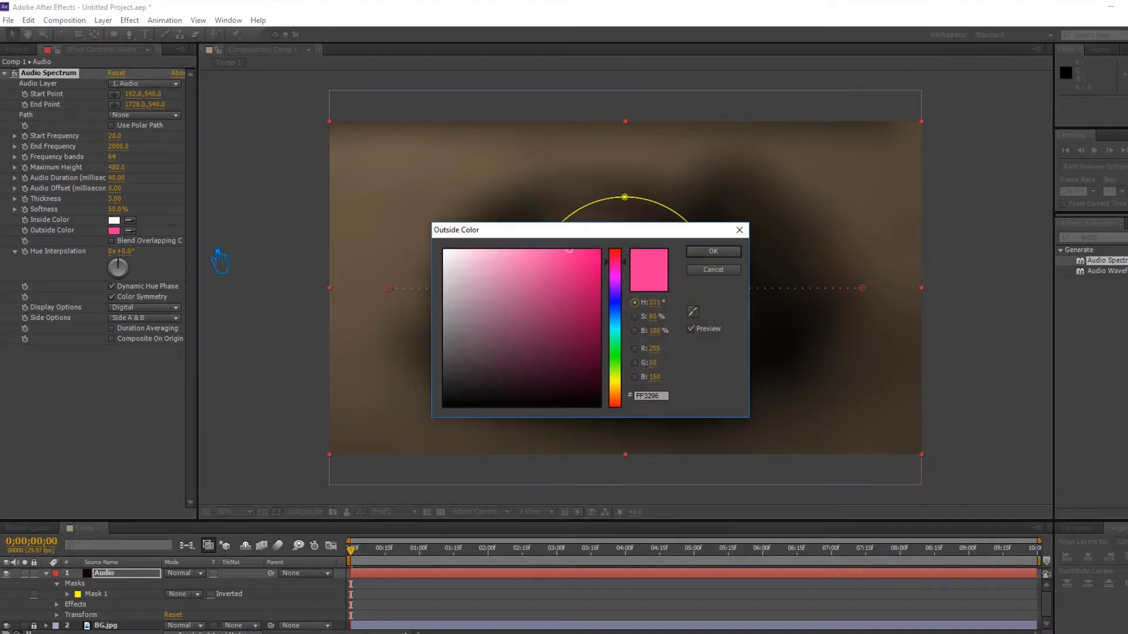
pyautogui.click(630, 322)
pyautogui.moveTo(536, 276); pyautogui.dragTo(528, 253)
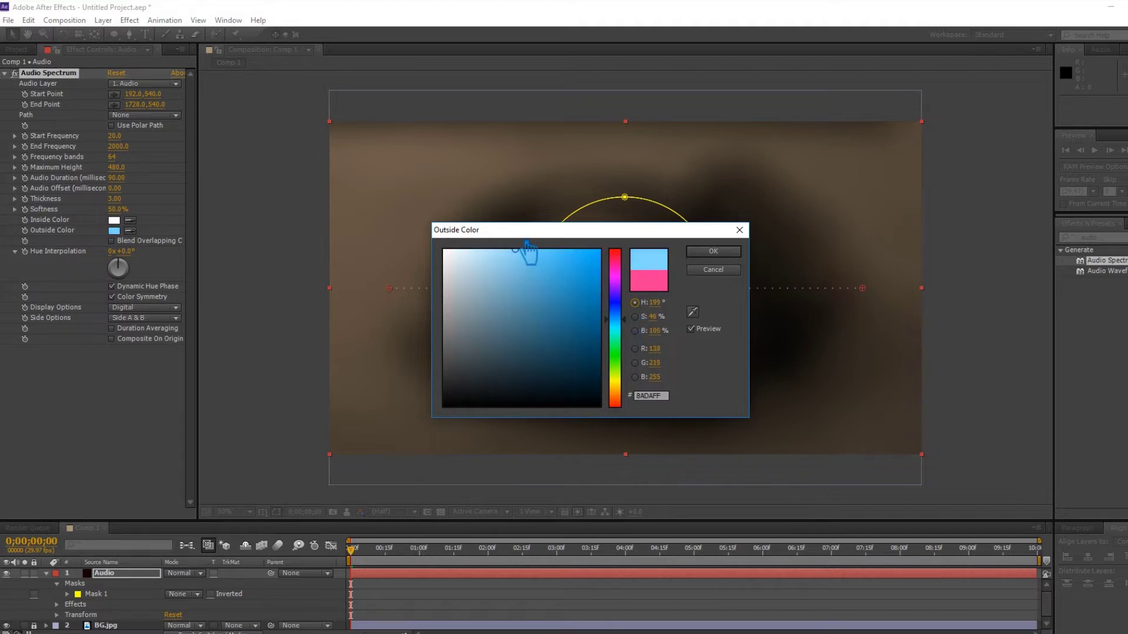
pyautogui.click(729, 254)
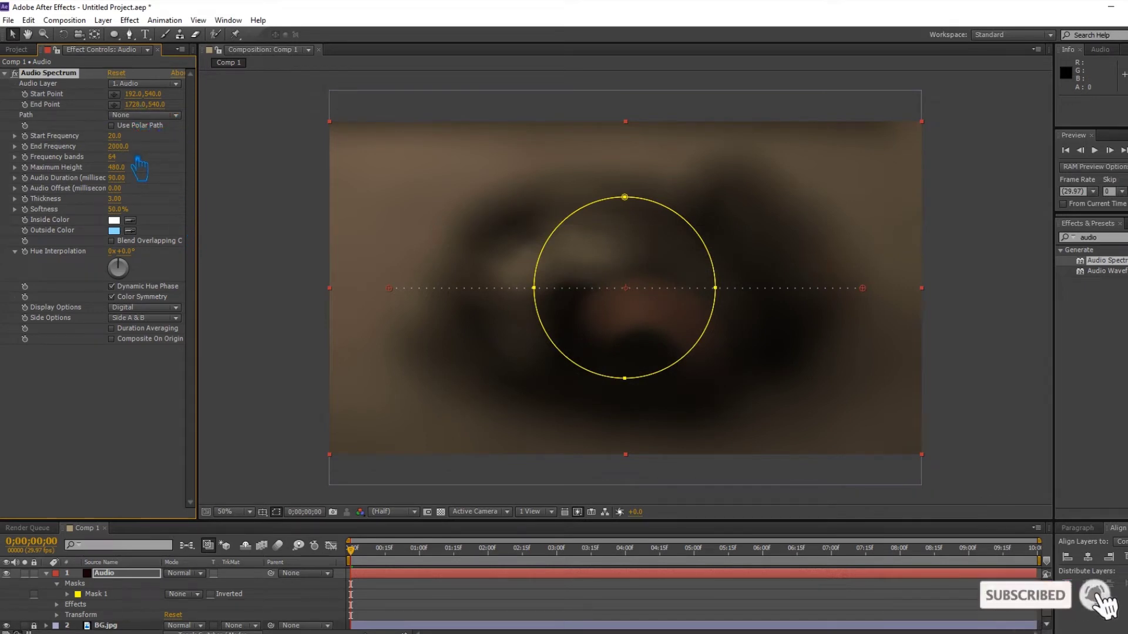
# Try Start Frequency values of 1000, 3000 and 500 while previewing the spectrum bars
pyautogui.write('0')
pyautogui.press('Return')
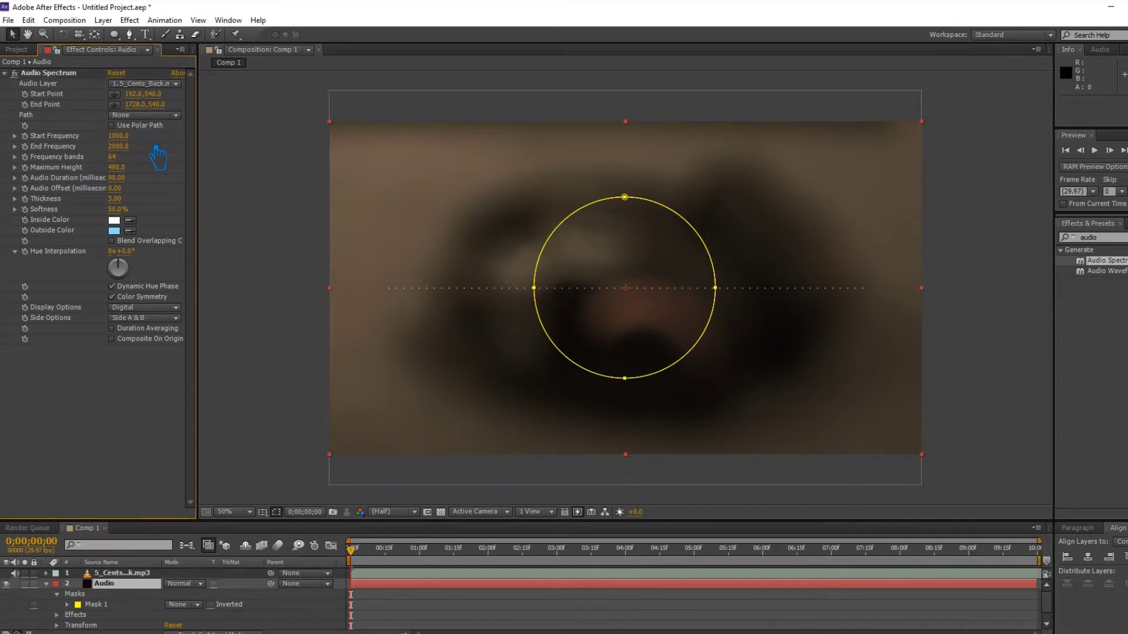
pyautogui.moveTo(360, 553); pyautogui.dragTo(694, 552)
pyautogui.click(119, 137)
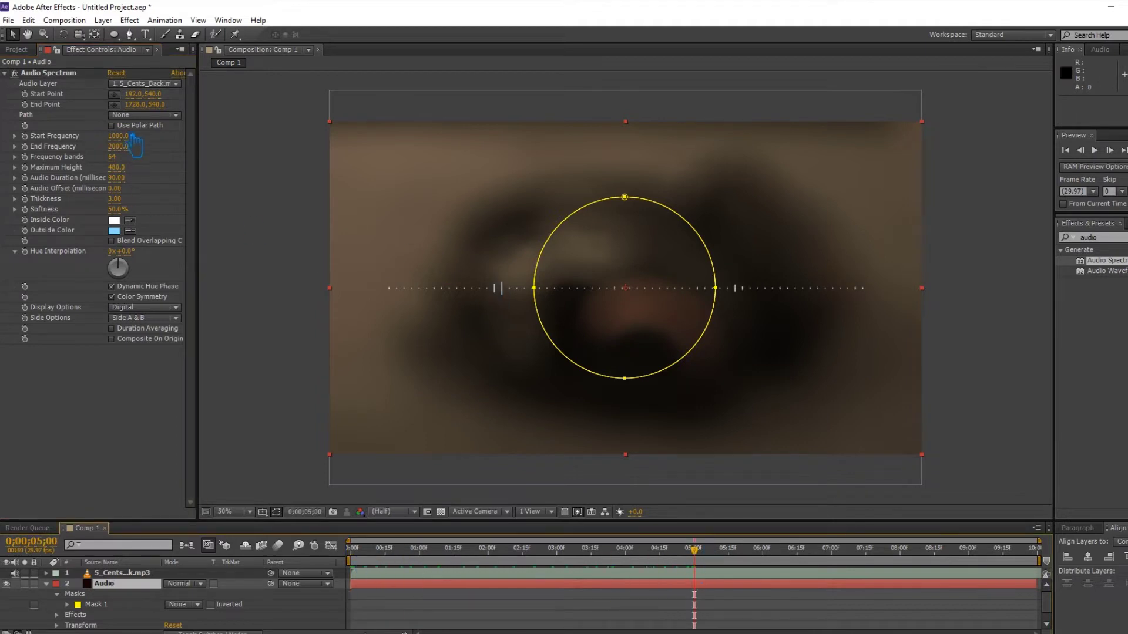
pyautogui.write('000')
pyautogui.press('Return')
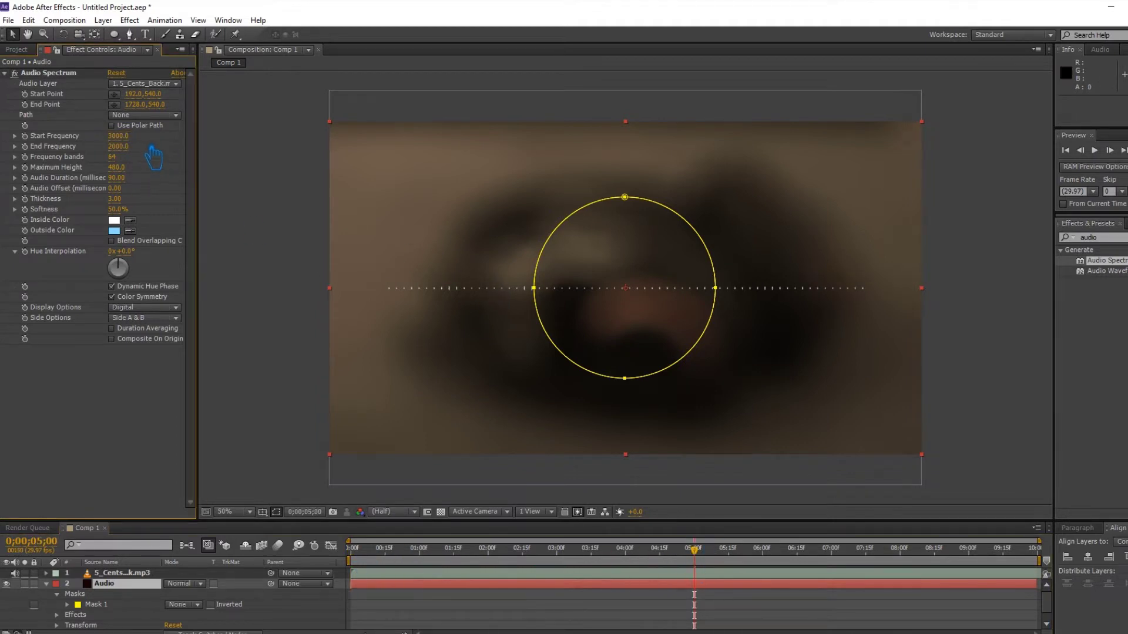
pyautogui.moveTo(694, 551); pyautogui.dragTo(647, 565)
pyautogui.hotkey('ctrl', 'z')
pyautogui.click(123, 138)
pyautogui.write('00')
pyautogui.press('Return')
pyautogui.moveTo(695, 552); pyautogui.dragTo(486, 564)
# Set Start Frequency to 100, Frequency bands to 171, and Path to Mask 1
pyautogui.click(116, 135)
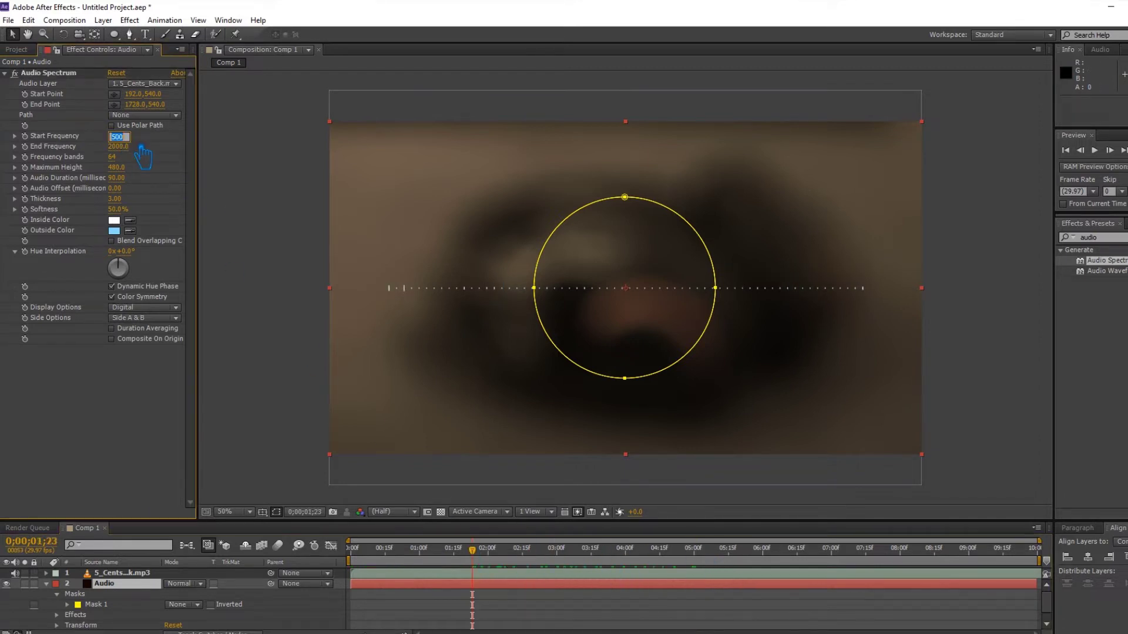
pyautogui.write('100')
pyautogui.press('Return')
pyautogui.moveTo(485, 550); pyautogui.dragTo(718, 577)
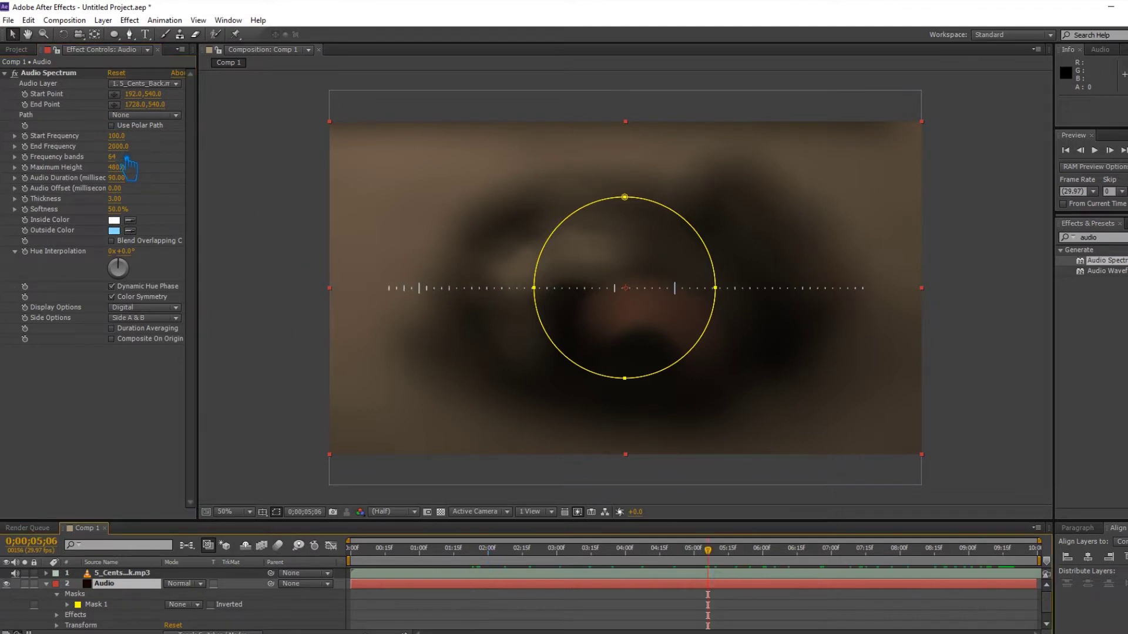
pyautogui.moveTo(121, 165); pyautogui.dragTo(227, 194)
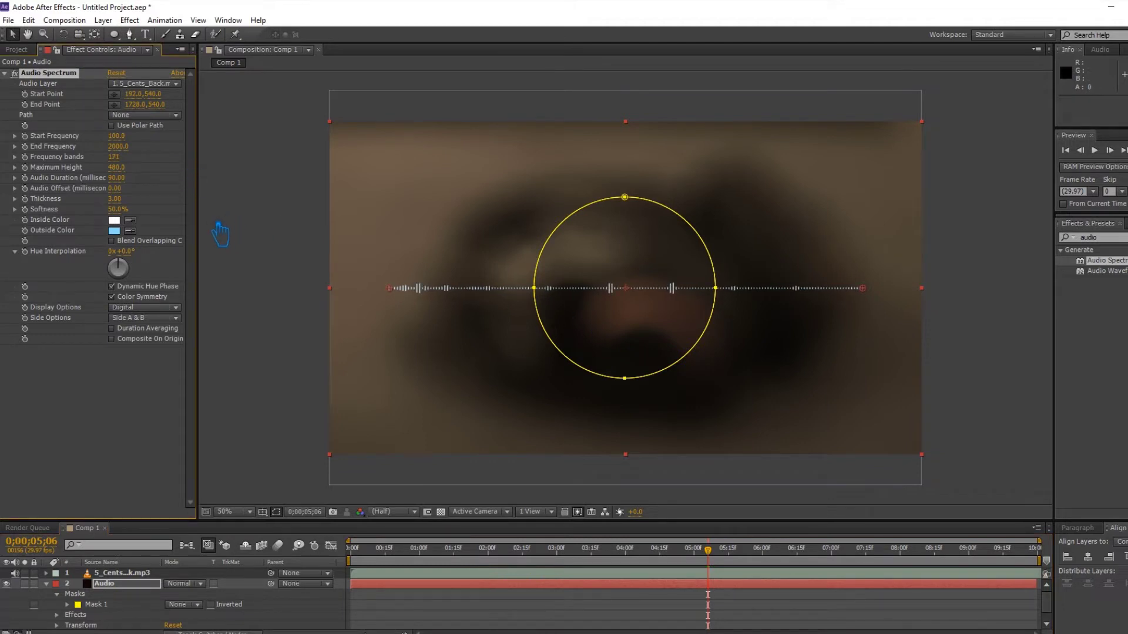
pyautogui.click(144, 115)
pyautogui.click(144, 135)
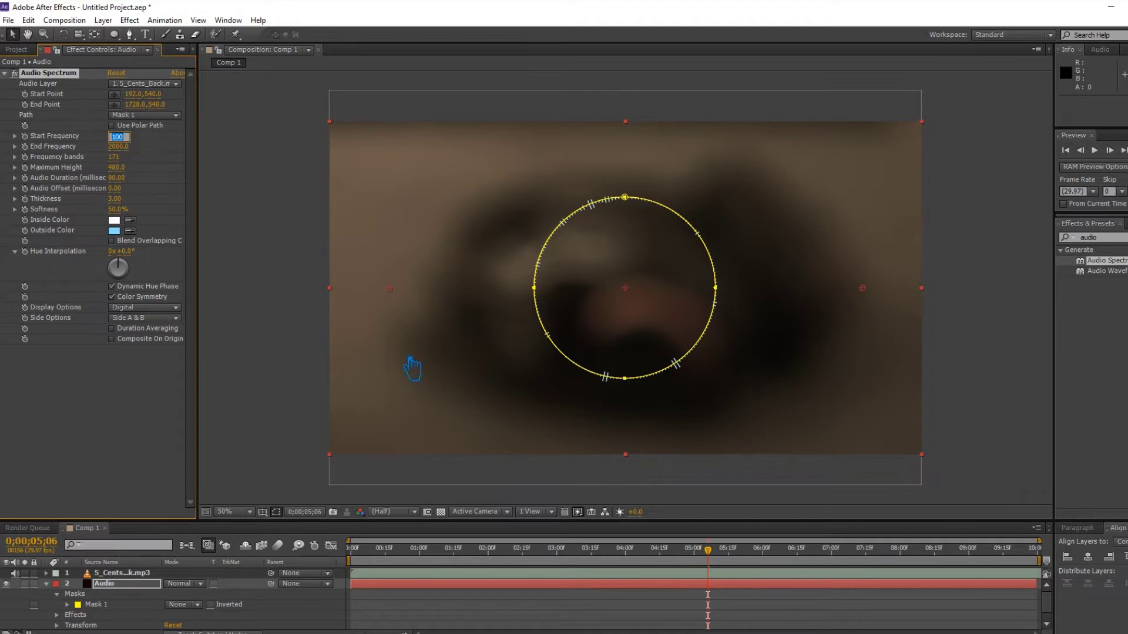
# Keep the white and cyan spectrum colours and raise Softness to 100%
pyautogui.moveTo(713, 579)
pyautogui.mouseDown()
pyautogui.moveTo(539, 579)
pyautogui.moveTo(599, 578)
pyautogui.mouseUp()
pyautogui.click(114, 220)
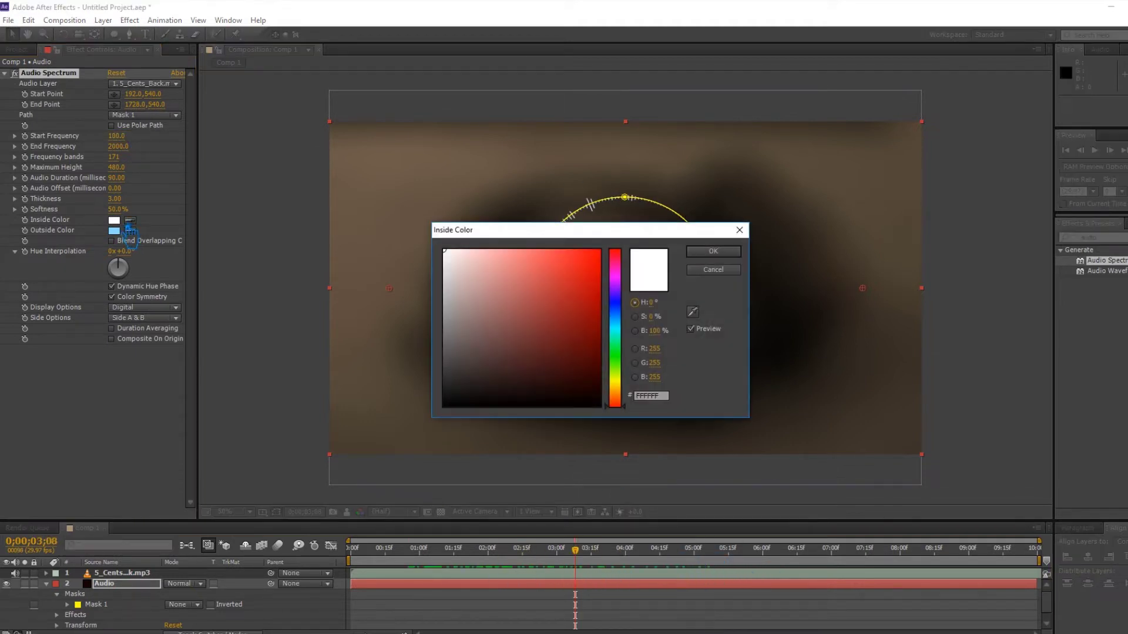
pyautogui.click(713, 270)
pyautogui.click(114, 230)
pyautogui.click(713, 252)
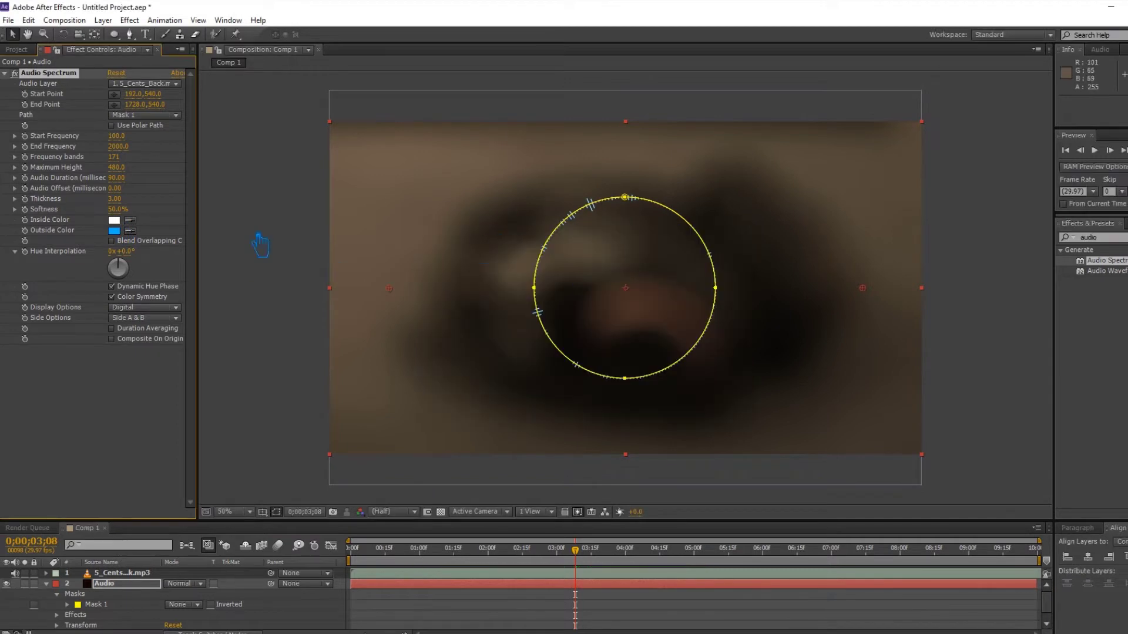
pyautogui.moveTo(122, 210); pyautogui.dragTo(377, 221)
# Keep Digital display, try Side A and Side B alone, then settle on Side A & B
pyautogui.click(163, 308)
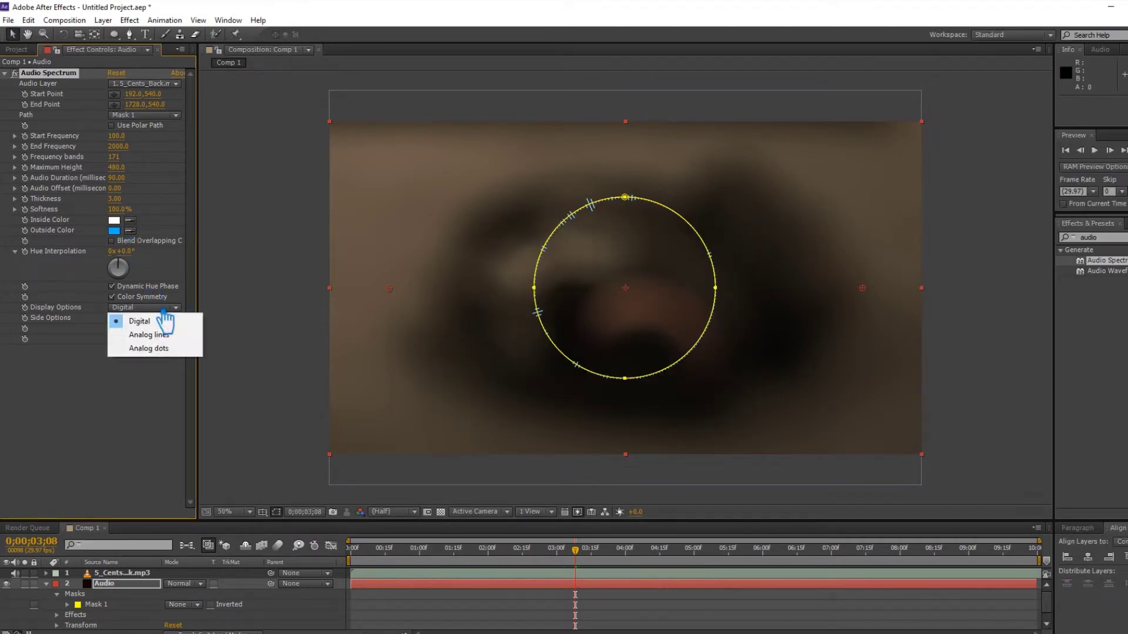
pyautogui.click(146, 321)
pyautogui.click(158, 317)
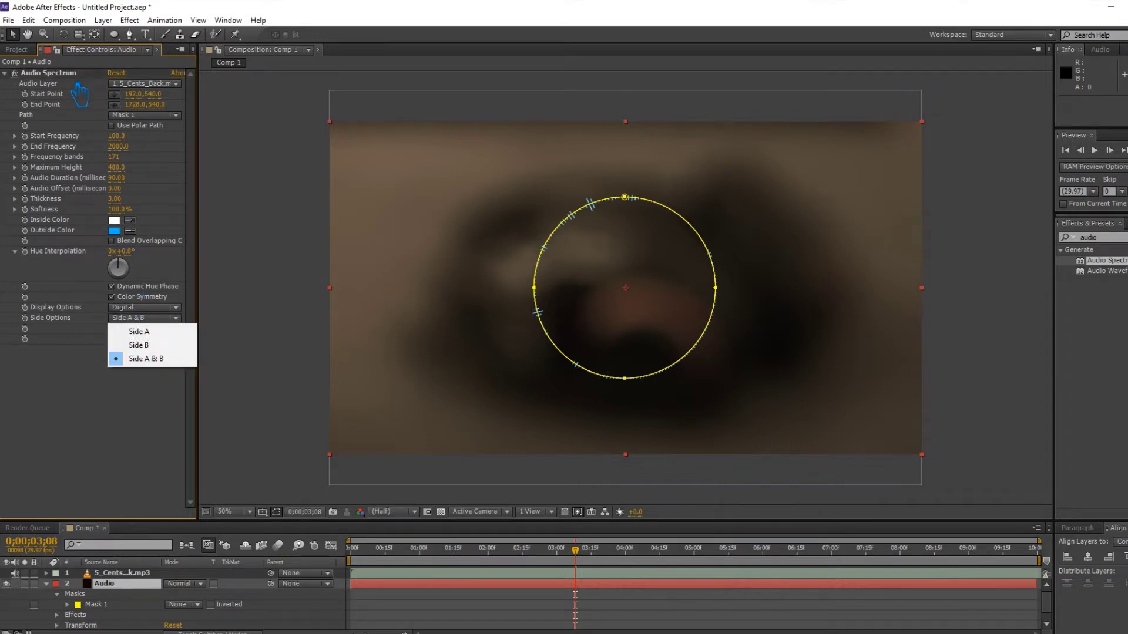
pyautogui.click(79, 90)
pyautogui.click(153, 318)
pyautogui.click(158, 351)
pyautogui.press('space')
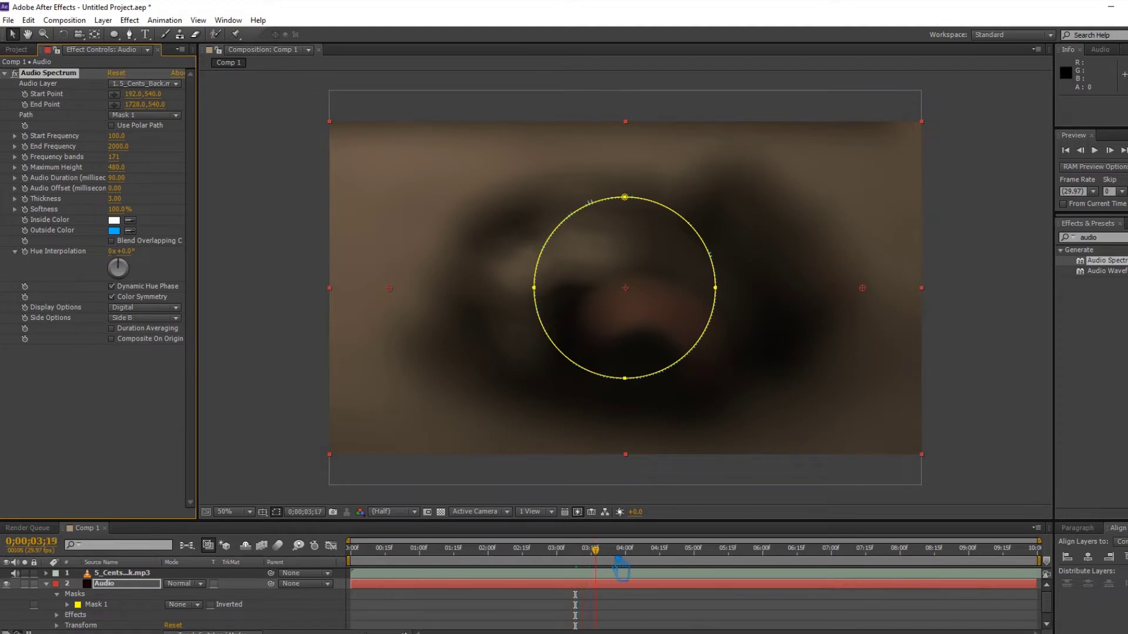
pyautogui.click(153, 317)
pyautogui.click(149, 354)
pyautogui.click(153, 318)
pyautogui.click(149, 331)
pyautogui.click(146, 318)
pyautogui.click(150, 354)
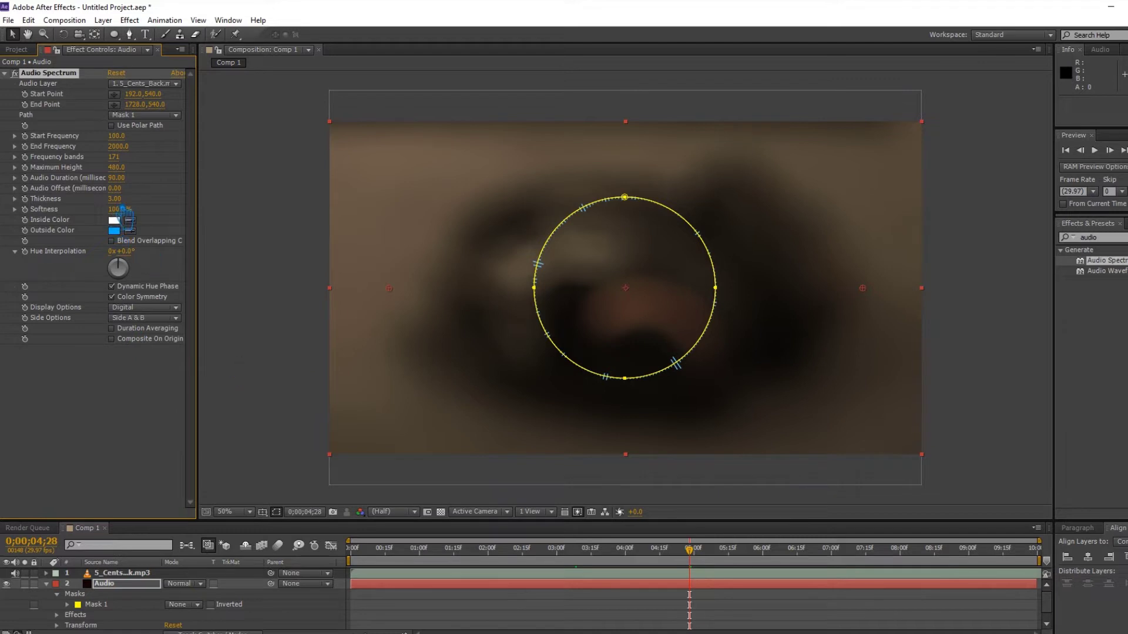
# Thin the spectrum to 2.80 thickness and adjust audio duration and start/end points
pyautogui.moveTo(140, 213); pyautogui.dragTo(133, 219)
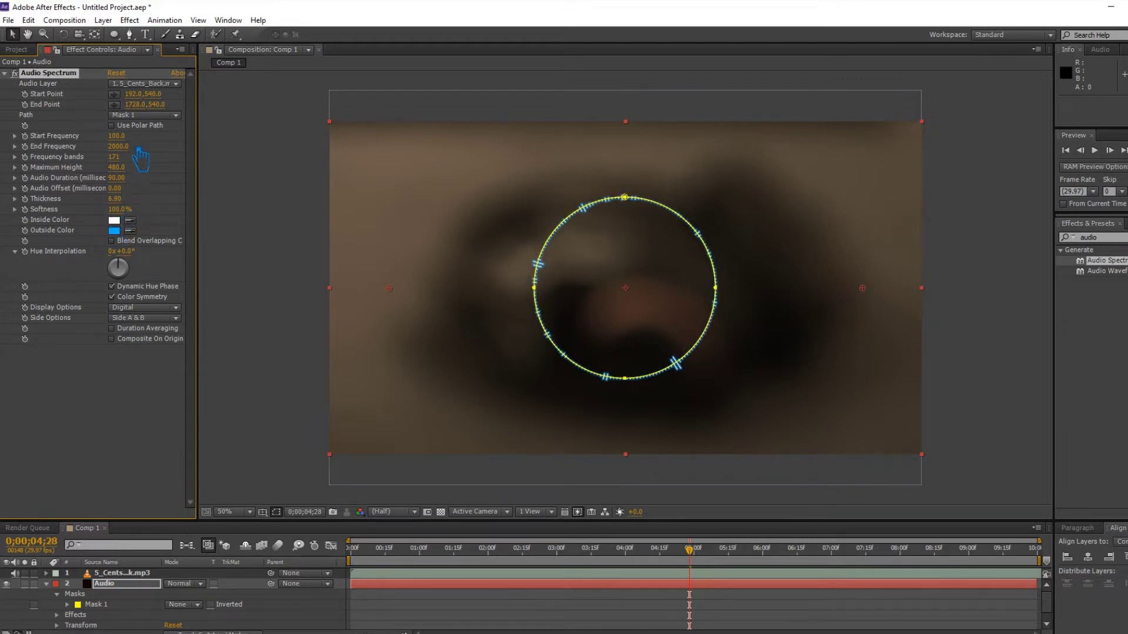
pyautogui.moveTo(129, 213)
pyautogui.mouseDown()
pyautogui.moveTo(109, 218)
pyautogui.moveTo(288, 220)
pyautogui.mouseUp()
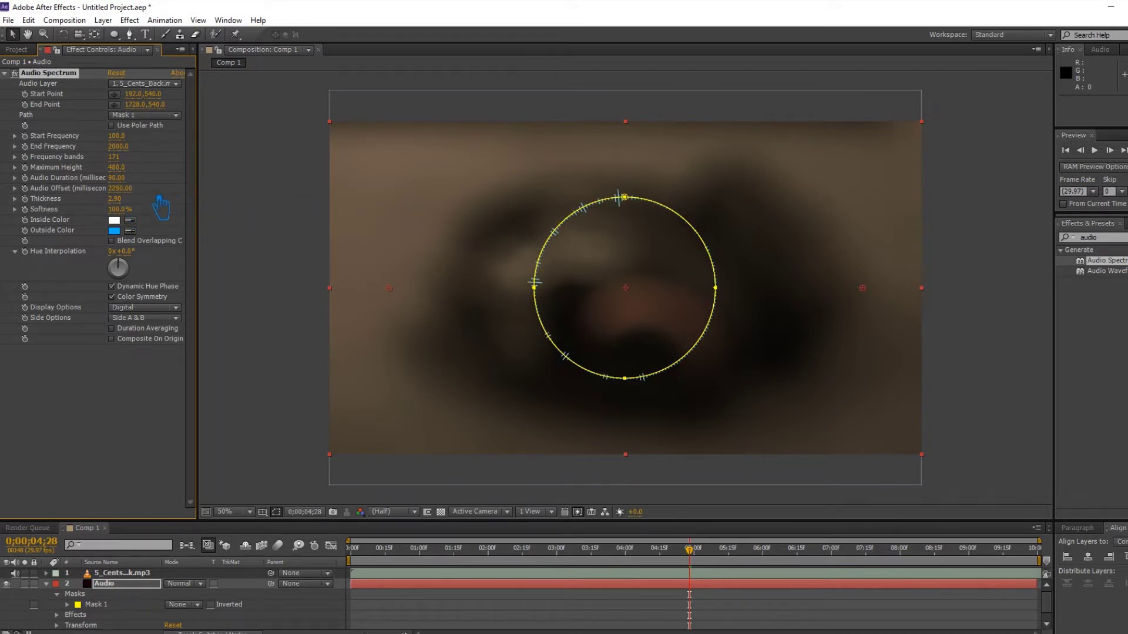
pyautogui.moveTo(136, 191)
pyautogui.mouseDown()
pyautogui.moveTo(140, 211)
pyautogui.moveTo(129, 215)
pyautogui.mouseUp()
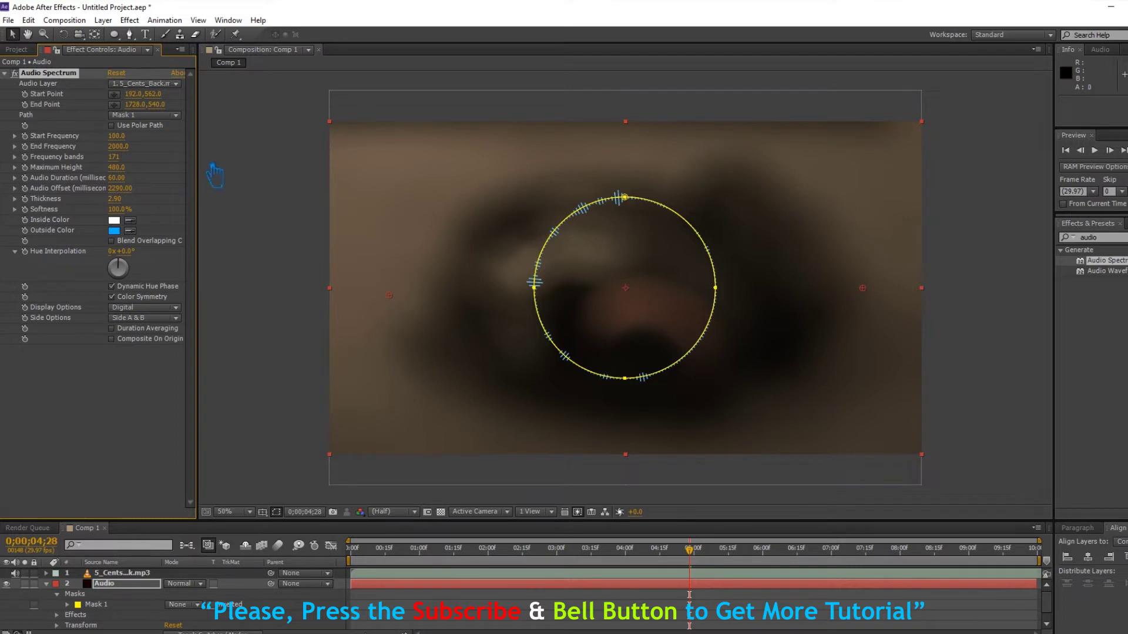
pyautogui.moveTo(160, 100); pyautogui.dragTo(250, 111)
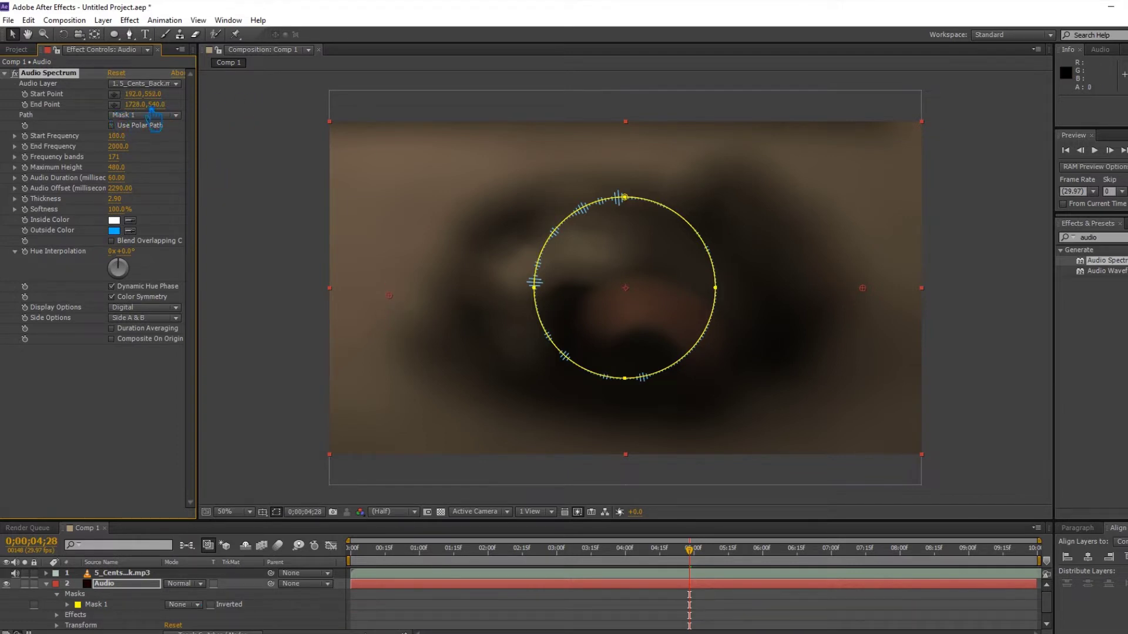
pyautogui.moveTo(147, 100); pyautogui.dragTo(637, 111)
pyautogui.moveTo(297, 110); pyautogui.dragTo(306, 110)
pyautogui.moveTo(124, 207); pyautogui.dragTo(120, 210)
# Set Hue Interpolation to 1x+300° and hide the mask outline in the viewer
pyautogui.click(131, 251)
pyautogui.press('Return')
pyautogui.click(143, 415)
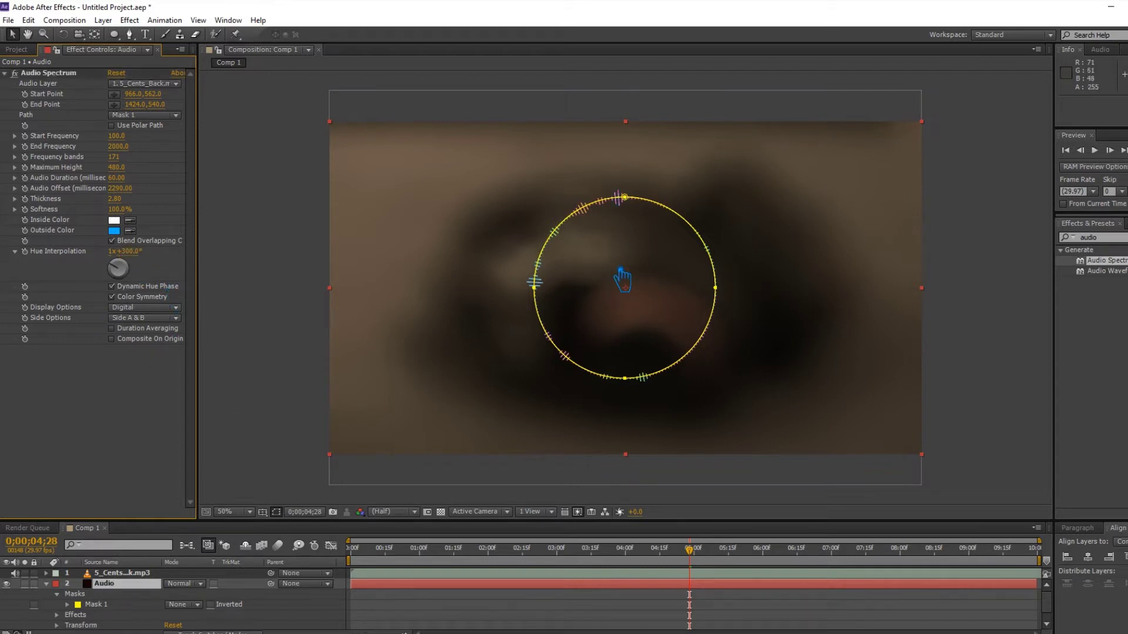
pyautogui.click(263, 512)
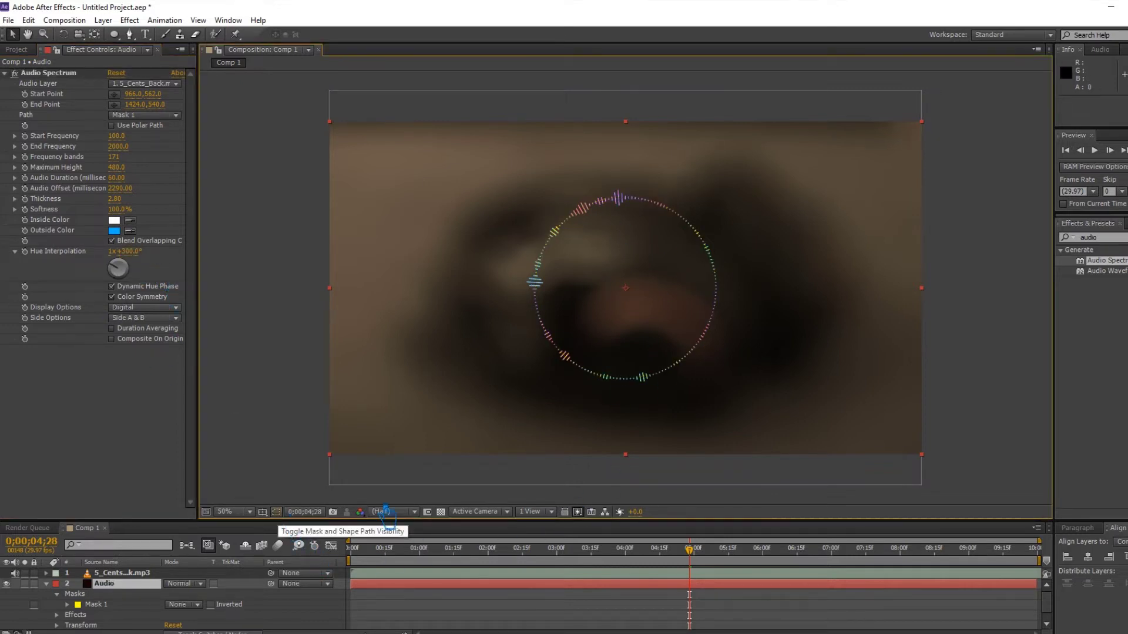
# With the mask outline hidden, save the project and RAM-preview the rainbow spectrum
pyautogui.click(276, 512)
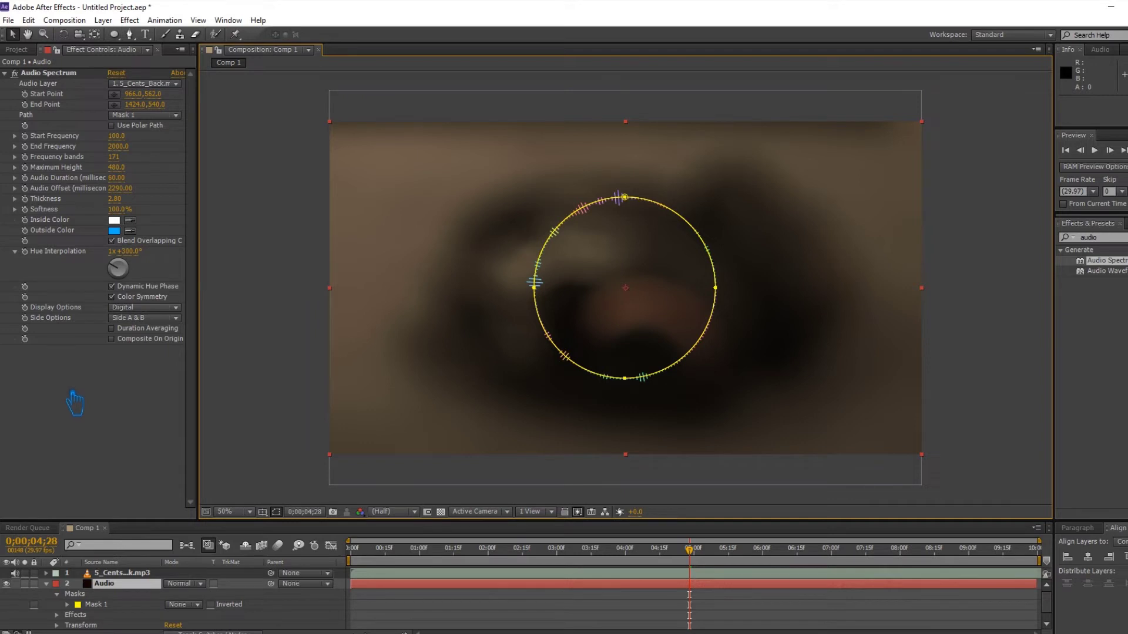
pyautogui.click(276, 511)
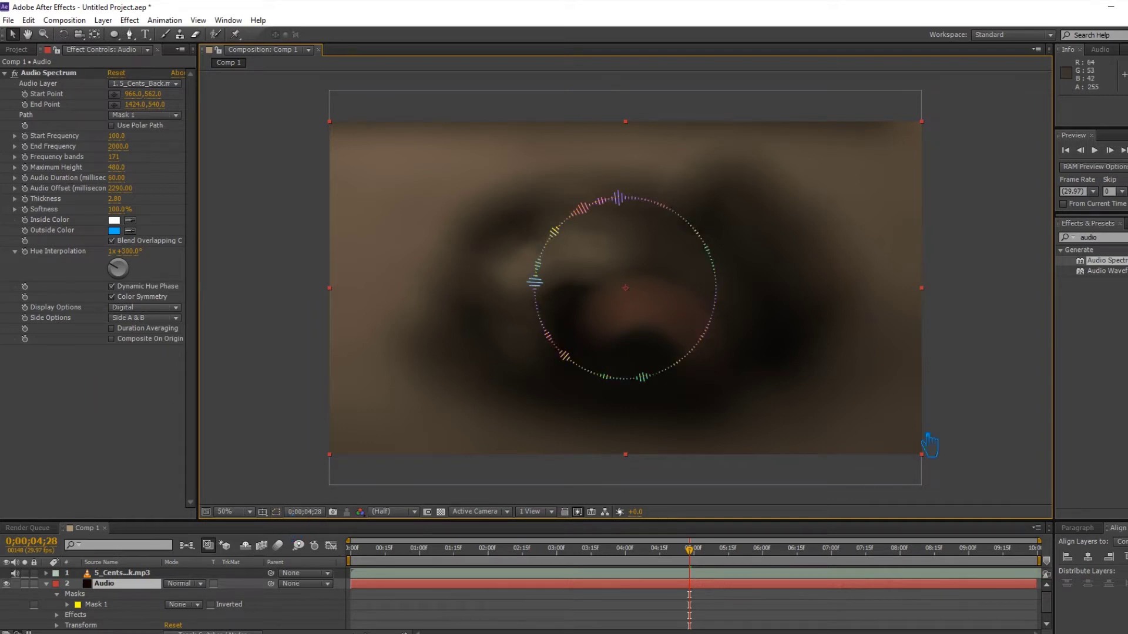
pyautogui.hotkey('ctrl', 's')
pyautogui.press('KP_0')
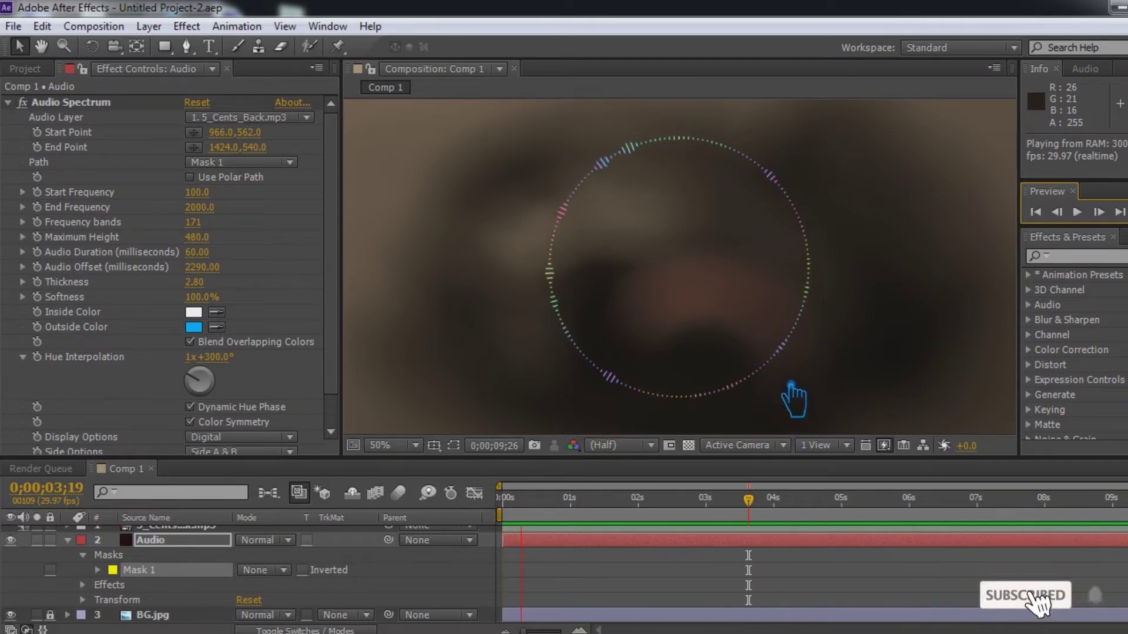
# Duplicate Mask 1 as Mask 2 and shrink it into an inner circle
pyautogui.press('space')
pyautogui.click(170, 541)
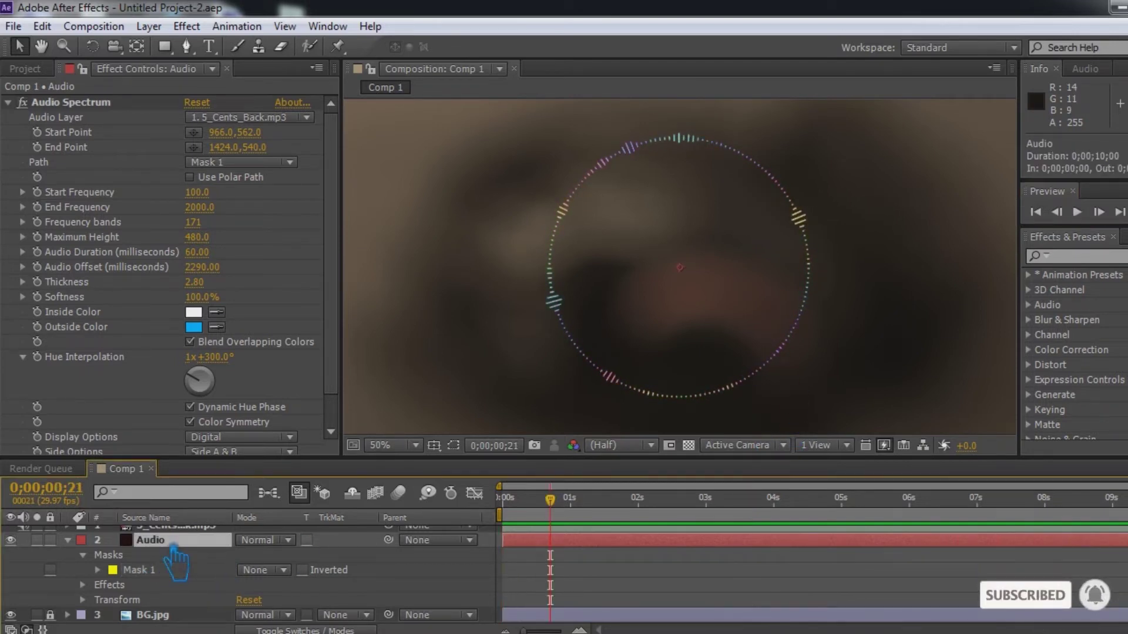
pyautogui.click(163, 574)
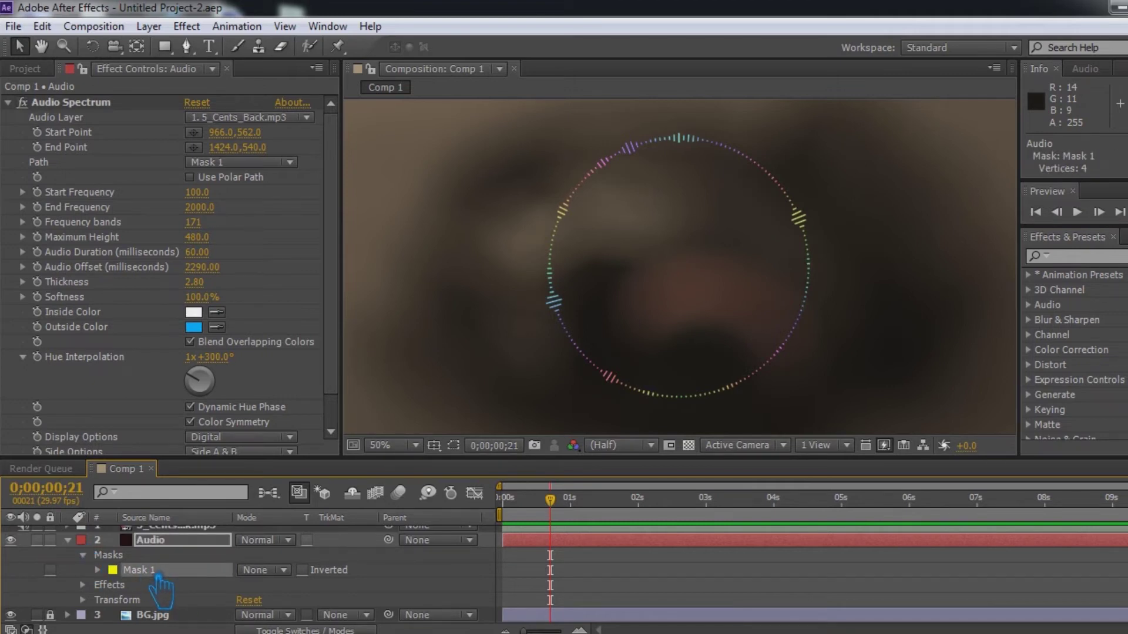
pyautogui.hotkey('ctrl', 'd')
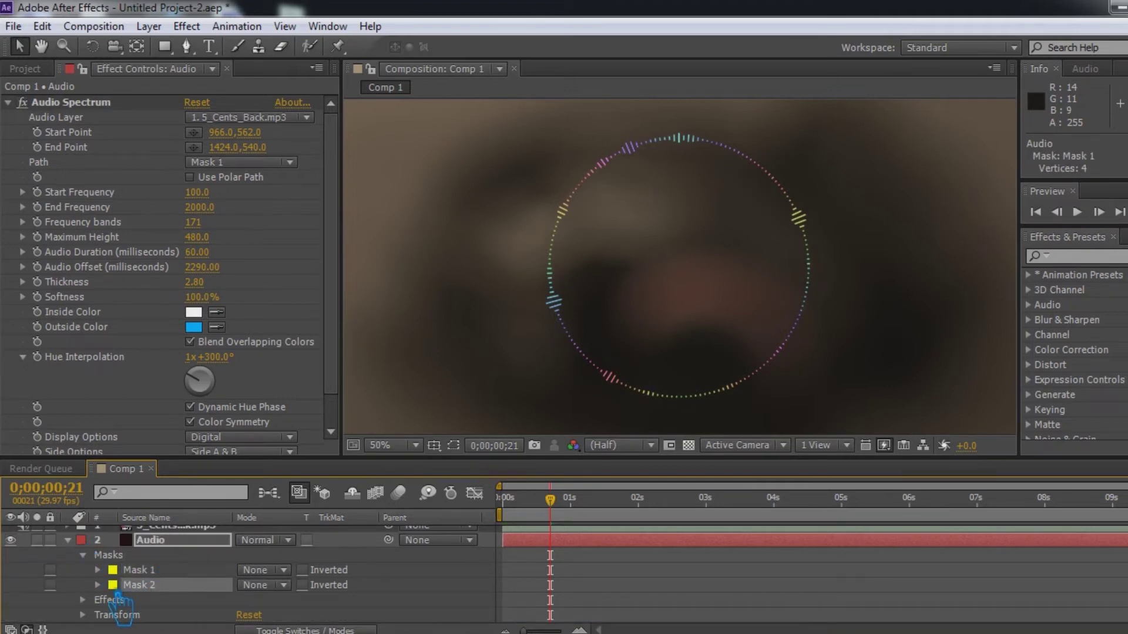
pyautogui.click(98, 585)
pyautogui.click(169, 571)
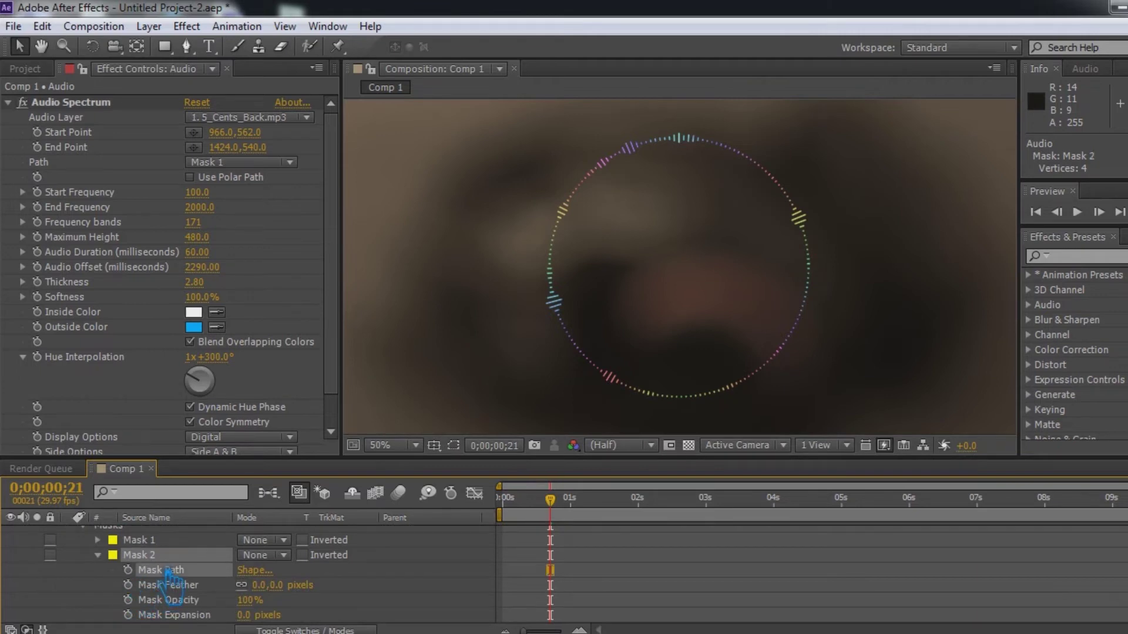
pyautogui.click(453, 445)
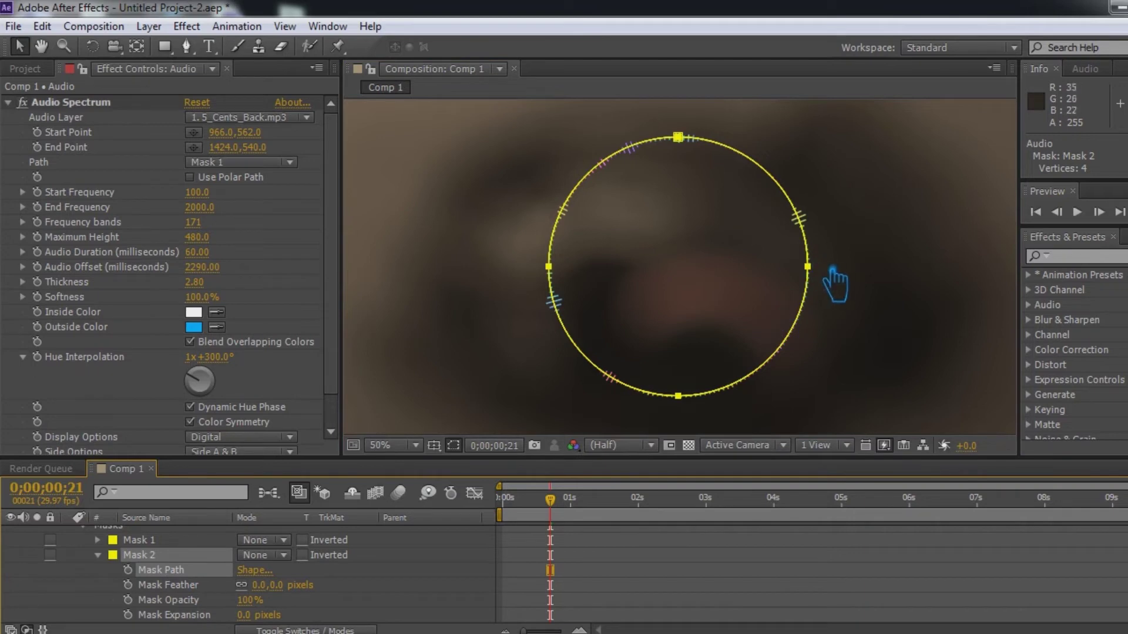
pyautogui.hotkey('ctrl', 't')
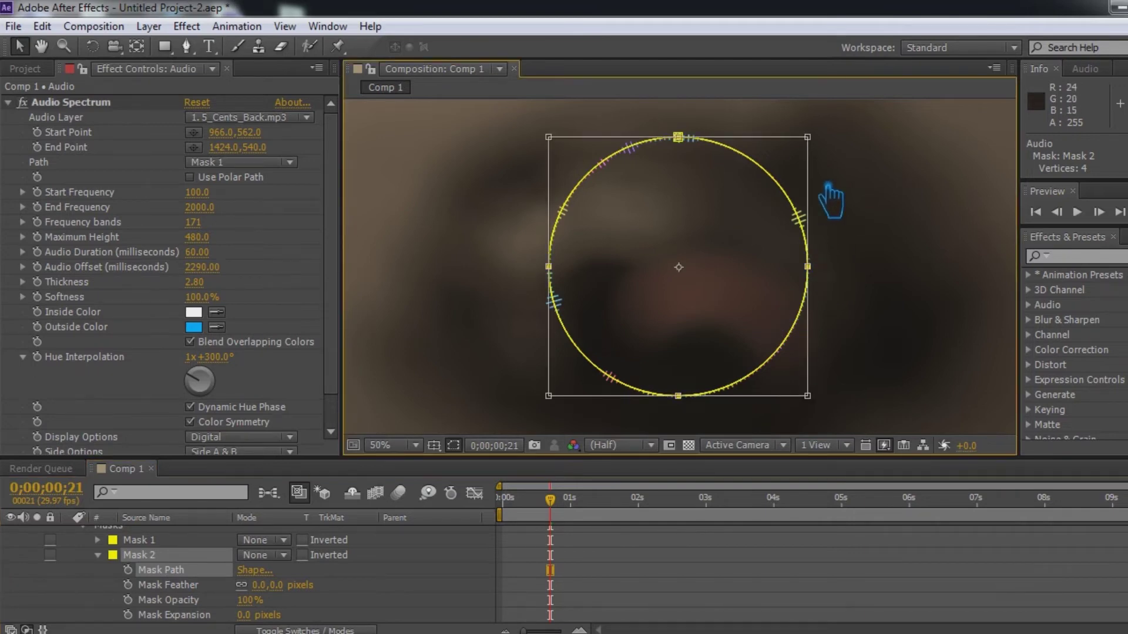
pyautogui.moveTo(826, 144); pyautogui.dragTo(814, 157)
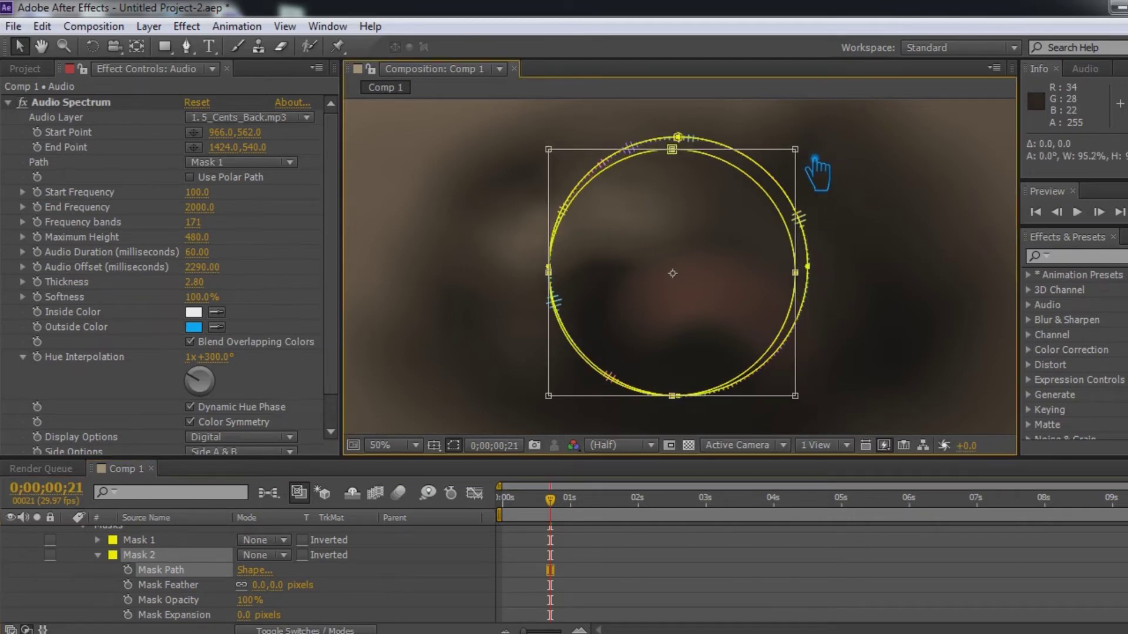
pyautogui.hotkey('ctrl', 'z')
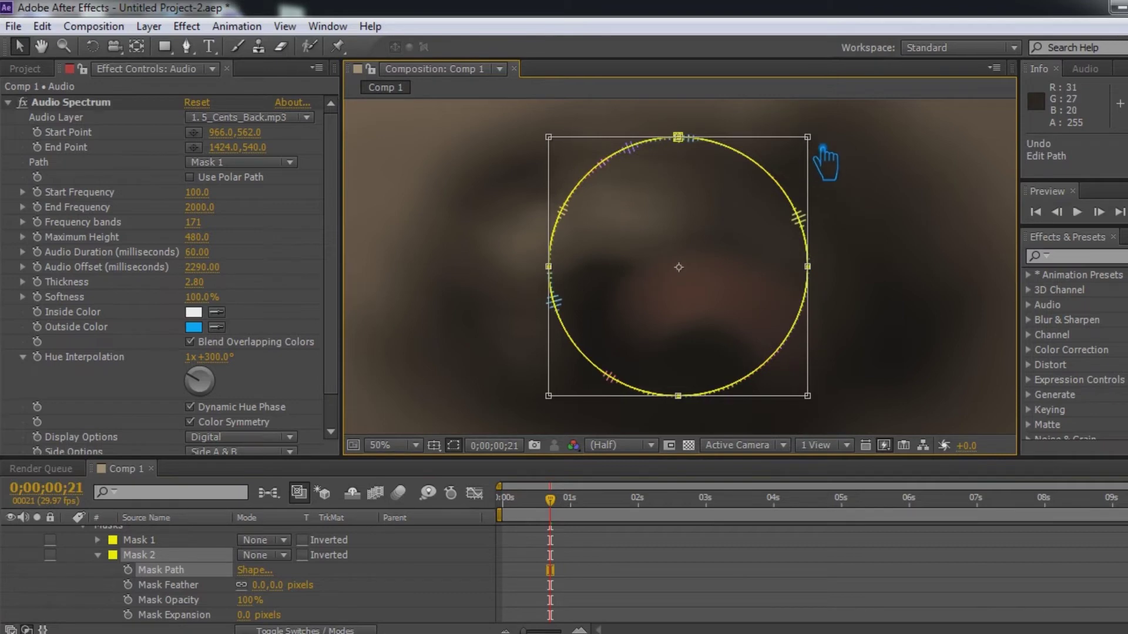
pyautogui.moveTo(824, 146)
pyautogui.mouseDown()
pyautogui.moveTo(814, 171)
pyautogui.moveTo(830, 171)
pyautogui.mouseUp()
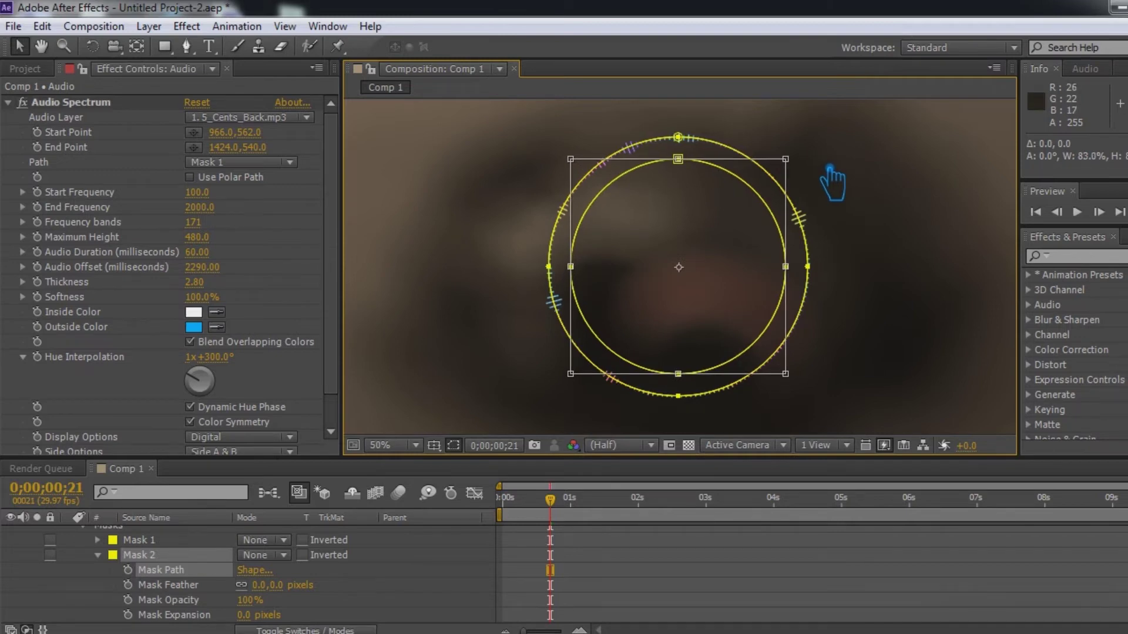
# Delete the inner Mask 2 and hide mask outlines, leaving only Mask 1
pyautogui.click(632, 582)
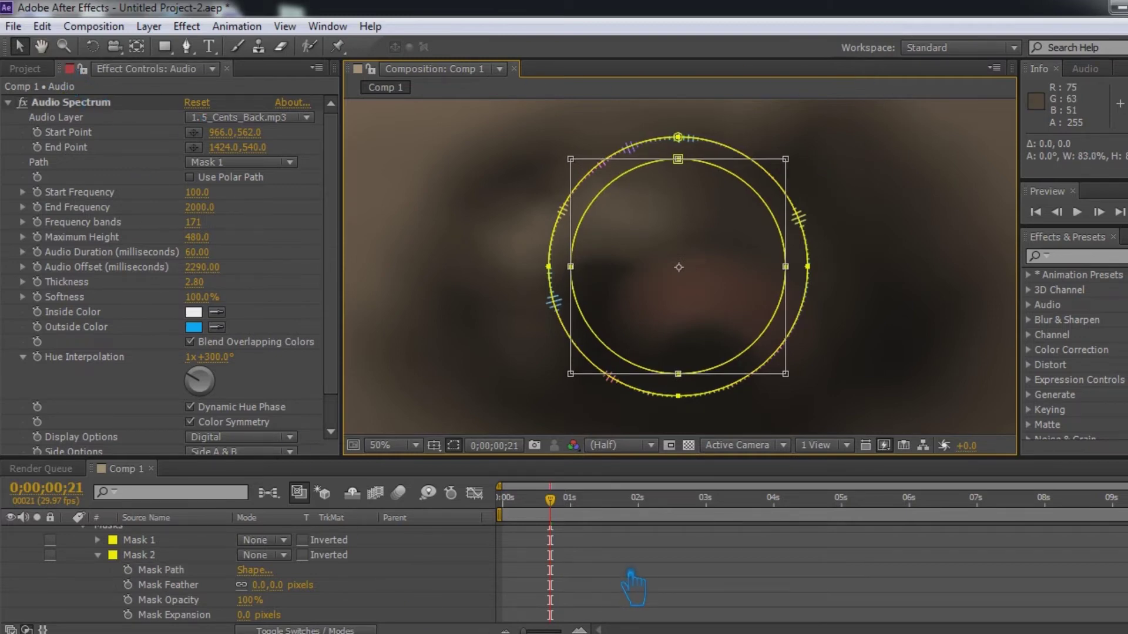
pyautogui.click(147, 556)
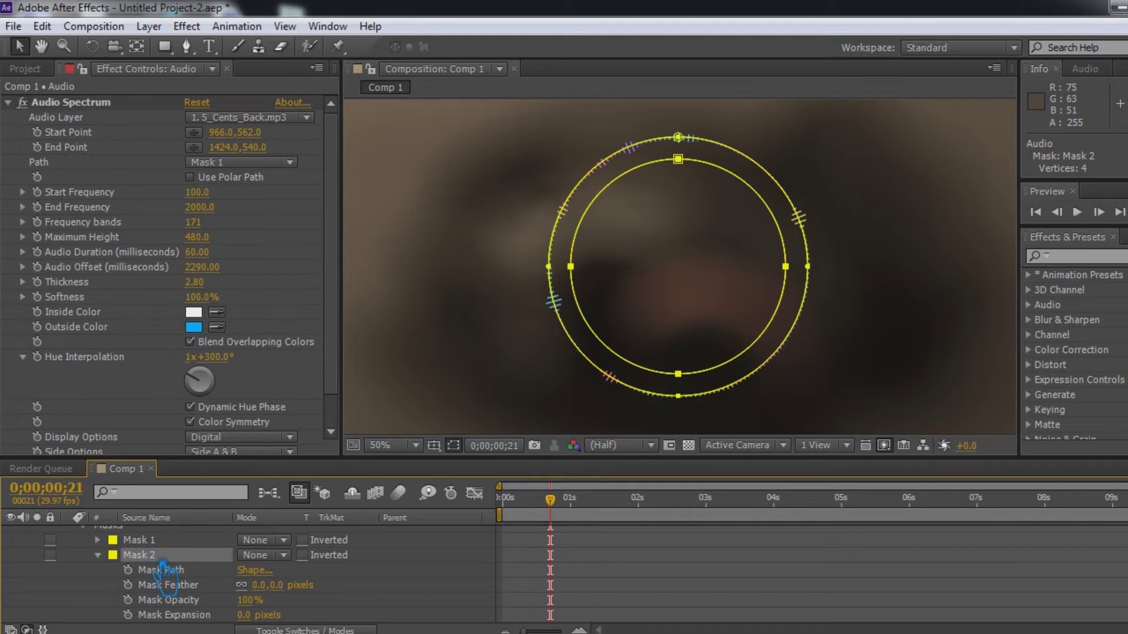
pyautogui.scroll(2, 361, 576)
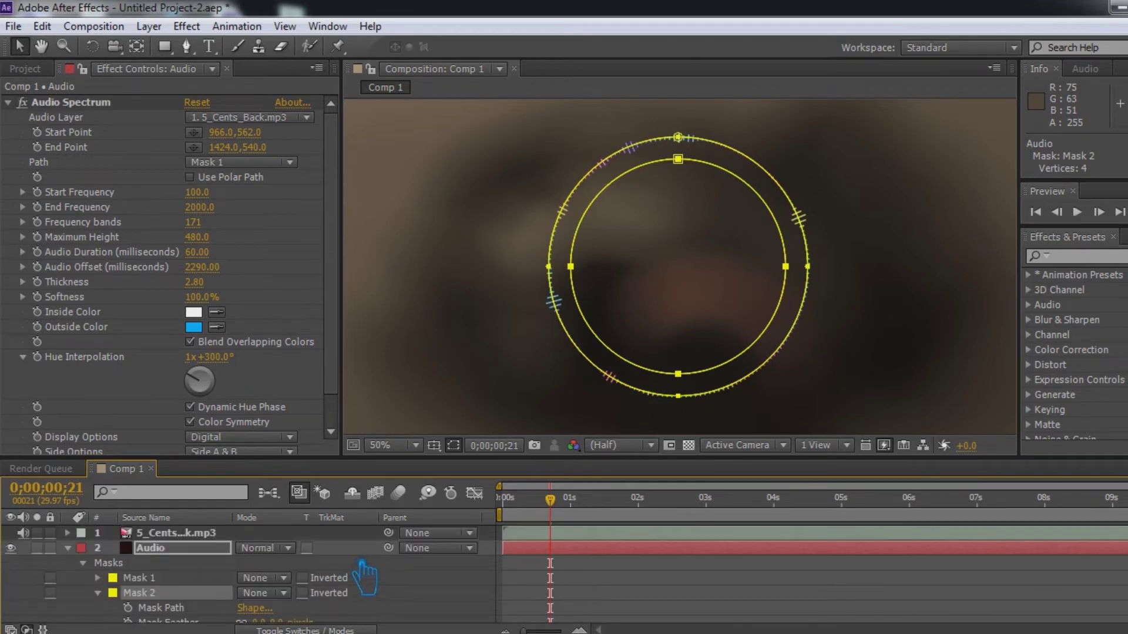
pyautogui.scroll(-2, 364, 576)
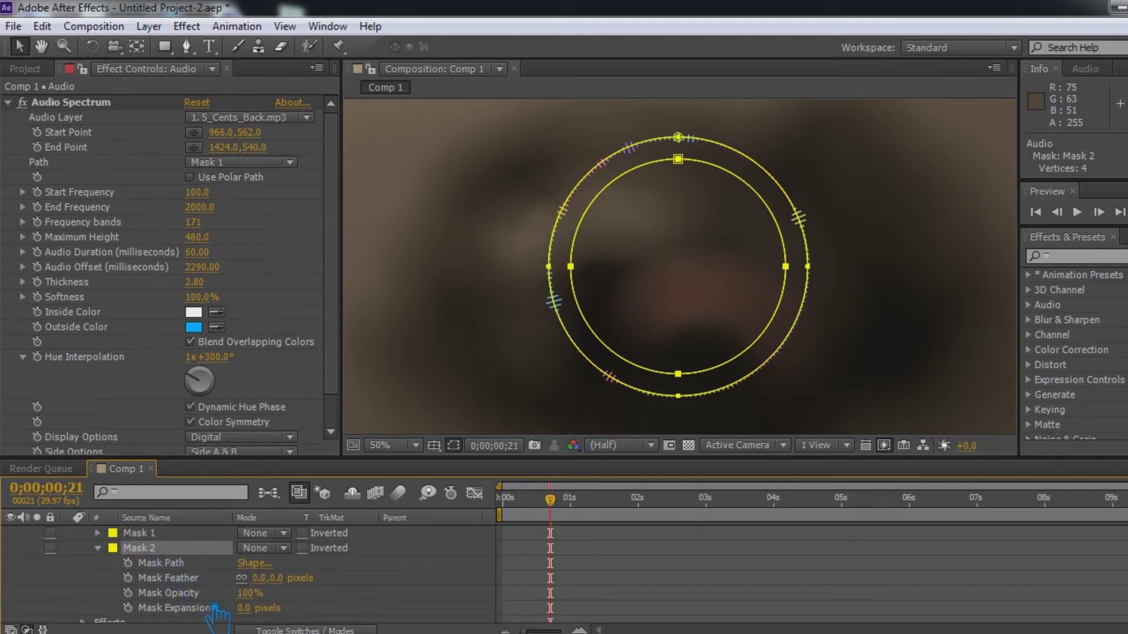
pyautogui.scroll(-2, 218, 614)
pyautogui.scroll(2, 217, 614)
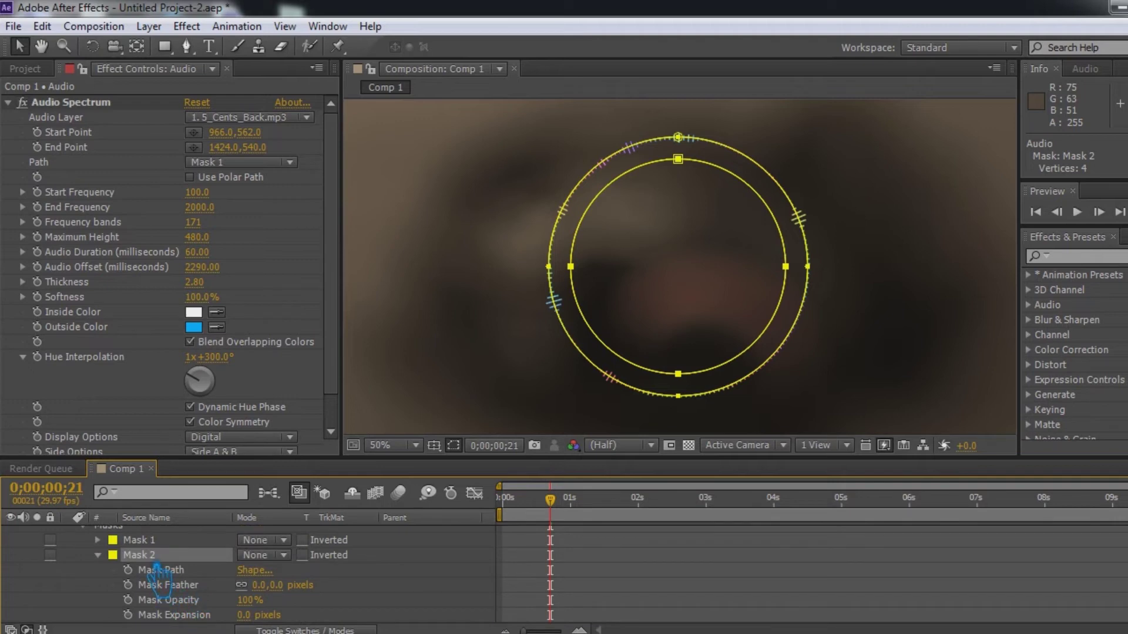
pyautogui.press('Delete')
pyautogui.click(453, 446)
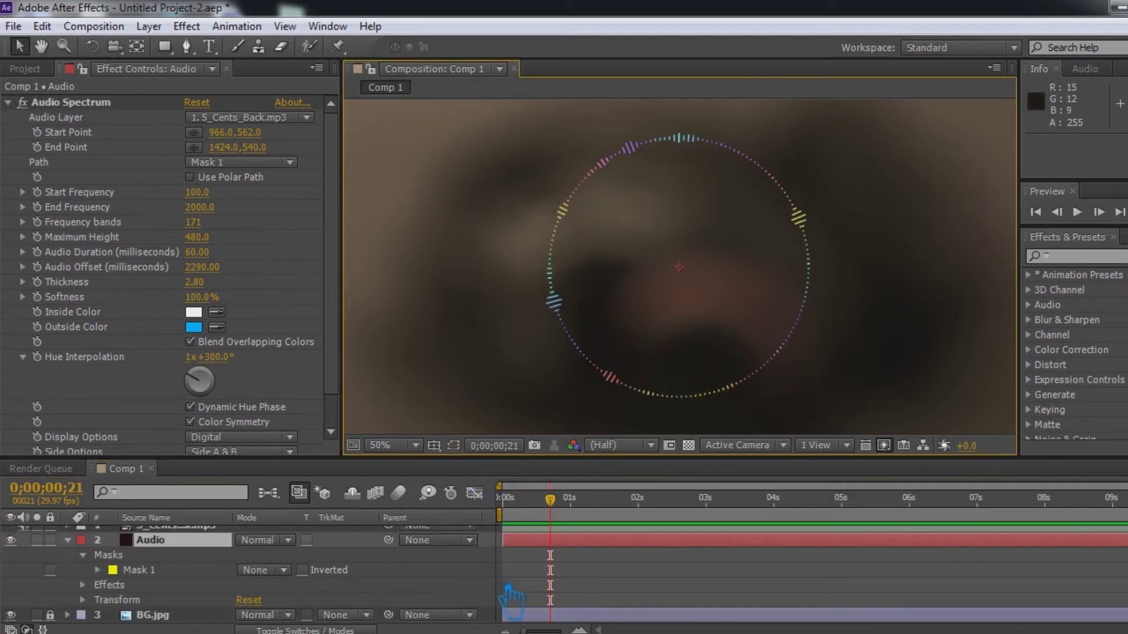
pyautogui.rightClick(486, 557)
pyautogui.click(82, 555)
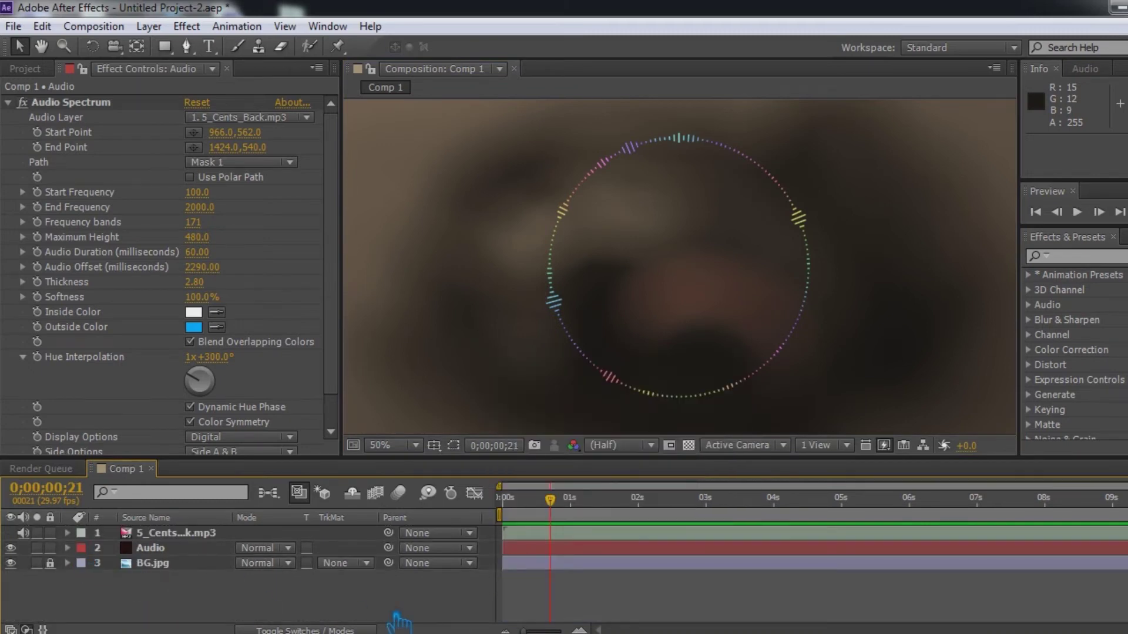
# Apply Effect > Simulation > CC Snowfall to the BG.jpg layer
pyautogui.rightClick(403, 617)
pyautogui.moveTo(446, 408)
pyautogui.click(202, 625)
pyautogui.click(183, 552)
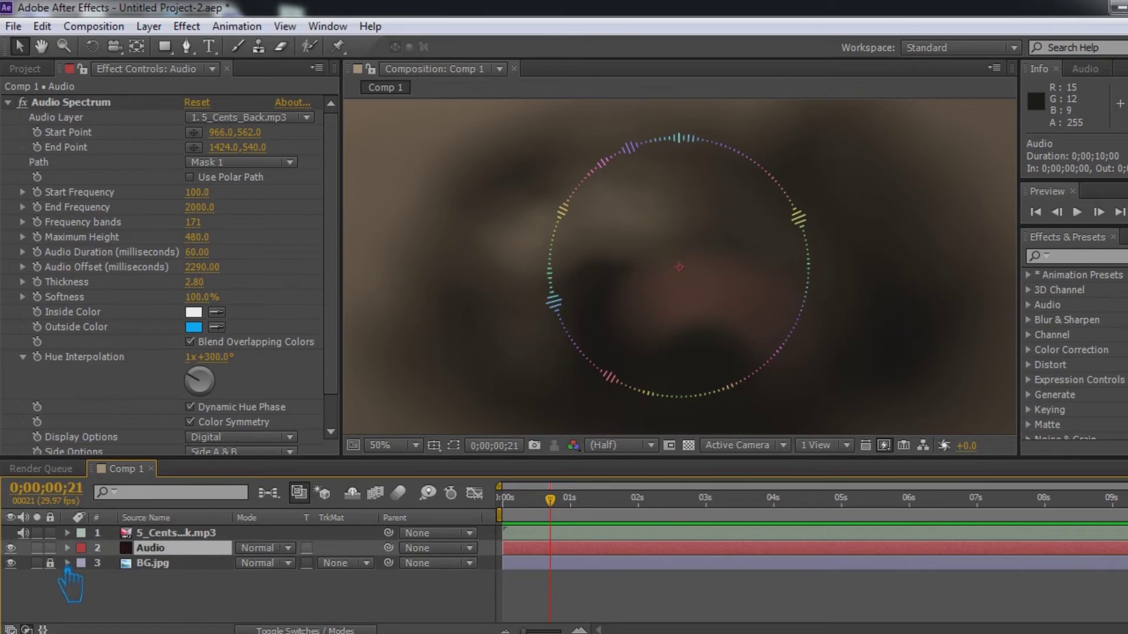
pyautogui.click(171, 565)
pyautogui.click(186, 26)
pyautogui.moveTo(277, 267)
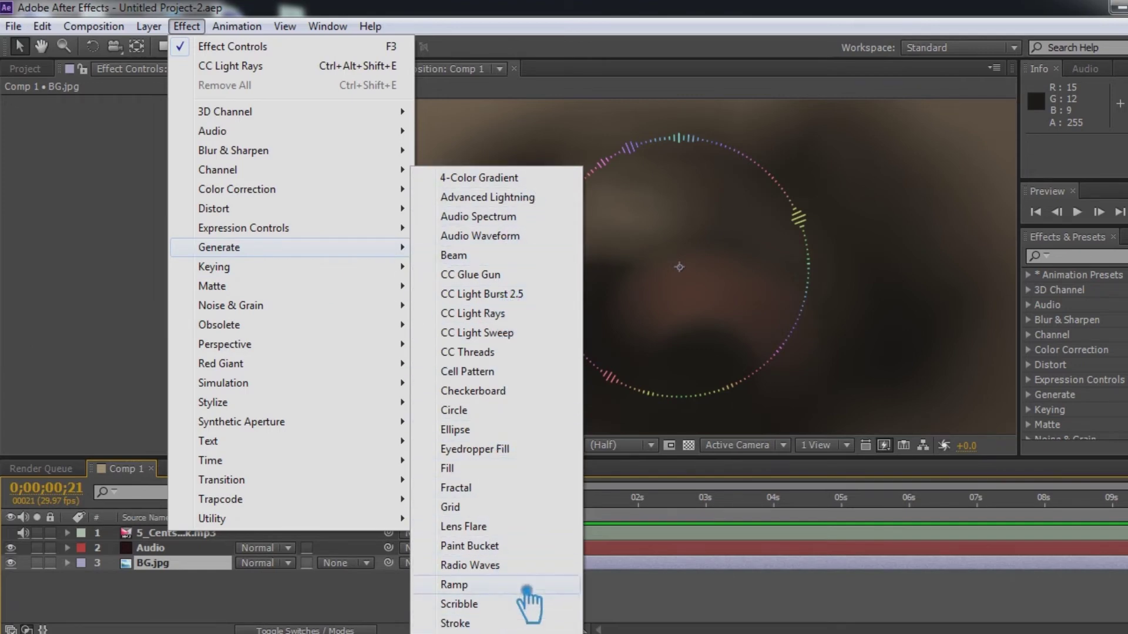
pyautogui.moveTo(261, 220)
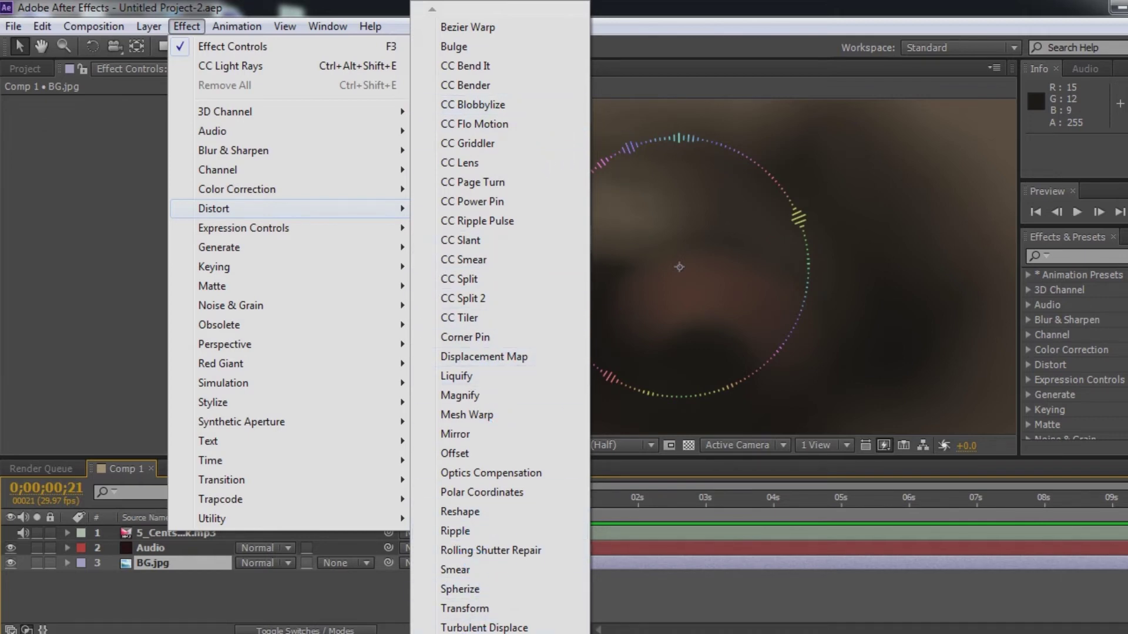
pyautogui.scroll(-3, 500, 626)
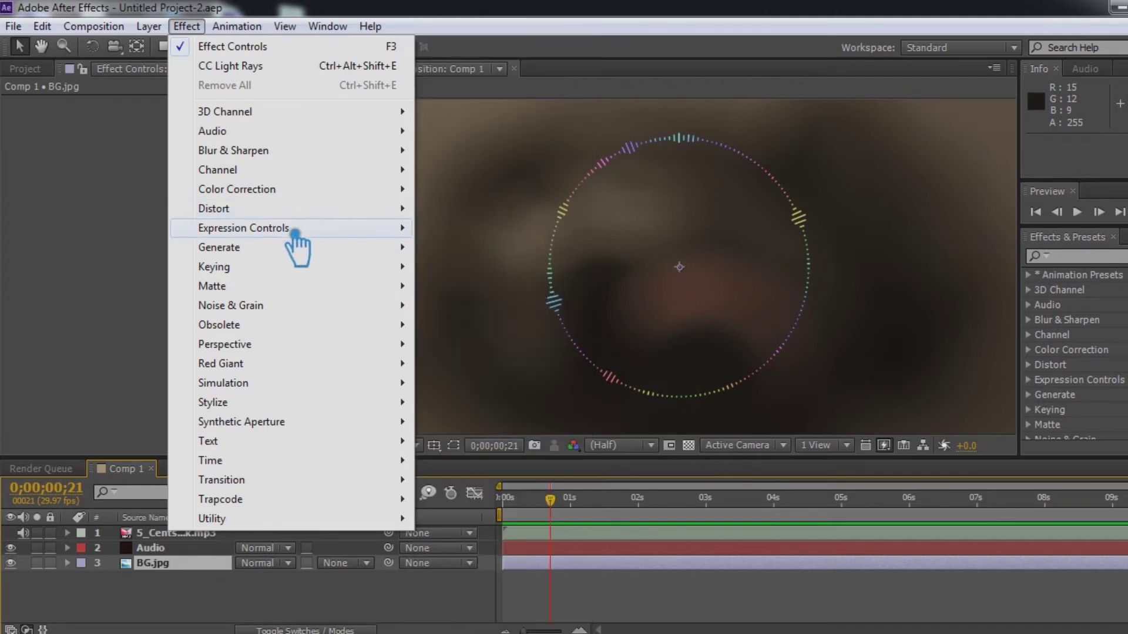
pyautogui.moveTo(265, 389)
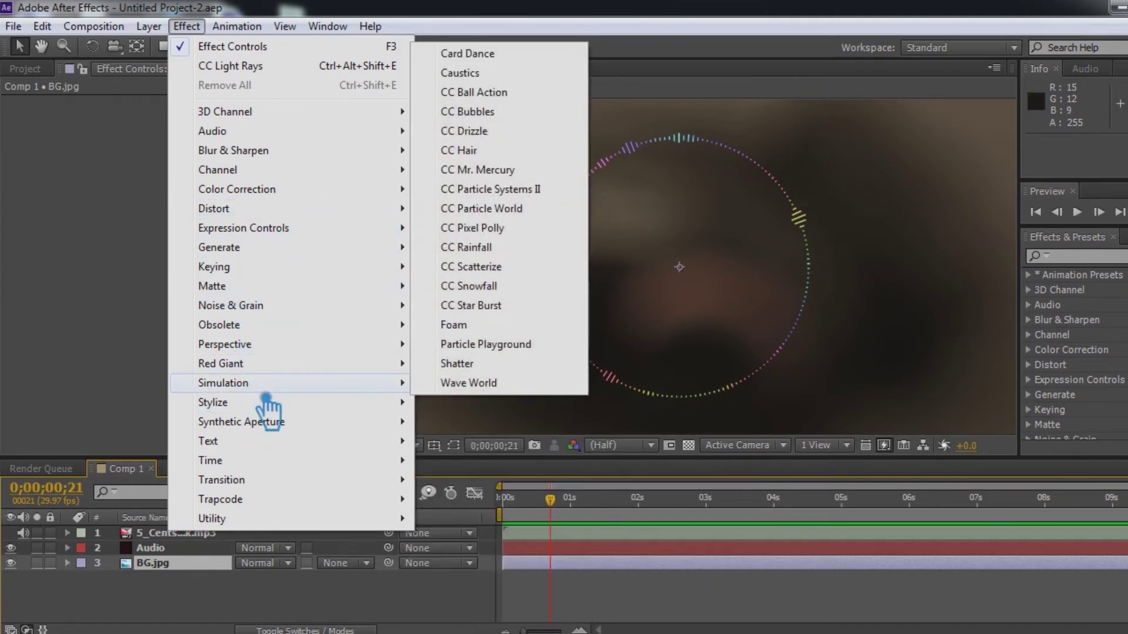
pyautogui.click(486, 288)
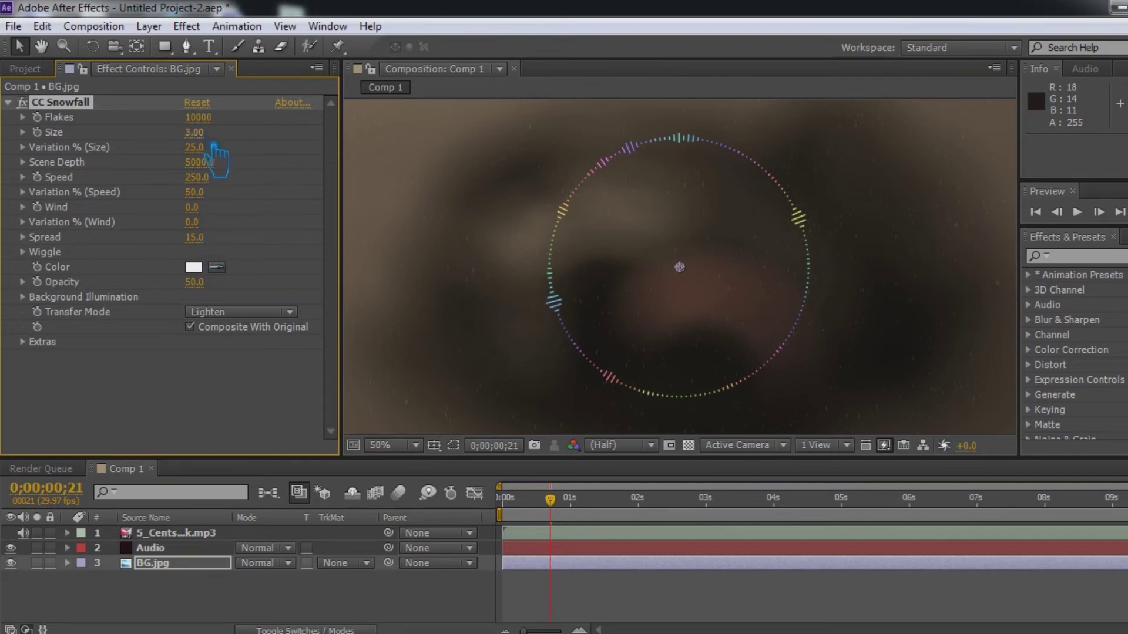
# Give CC Snowfall size 3.48, cyan colour and Composite transfer mode, then lock BG.jpg
pyautogui.moveTo(236, 147); pyautogui.dragTo(302, 169)
pyautogui.click(193, 266)
pyautogui.click(282, 284)
pyautogui.click(258, 200)
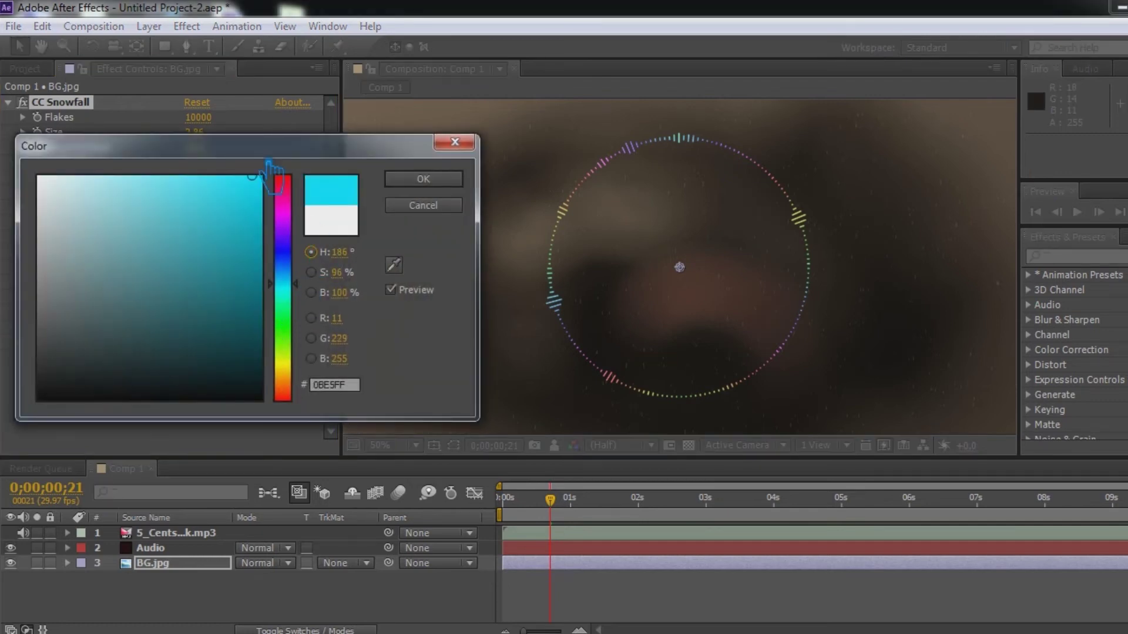
pyautogui.click(447, 183)
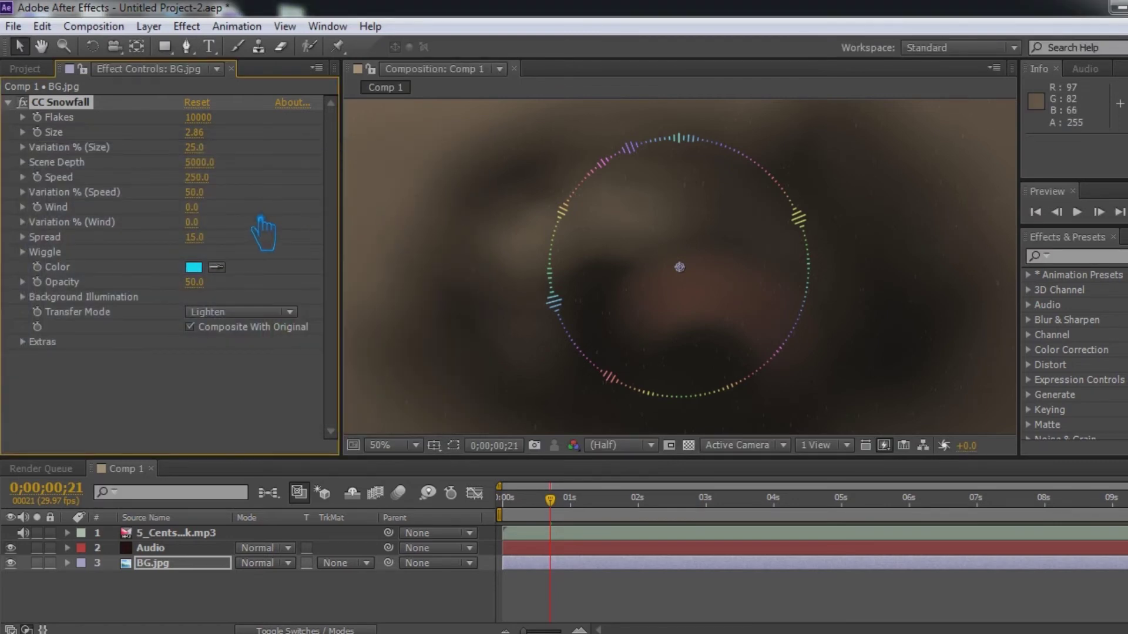
pyautogui.moveTo(211, 144); pyautogui.dragTo(236, 147)
pyautogui.click(253, 311)
pyautogui.click(240, 329)
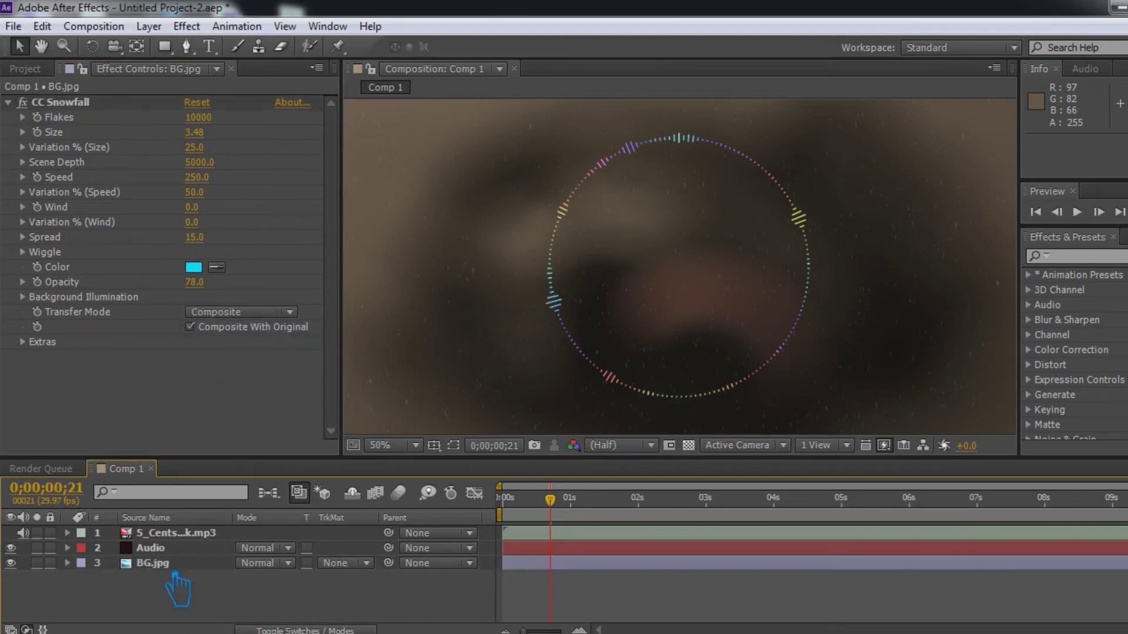
pyautogui.click(51, 563)
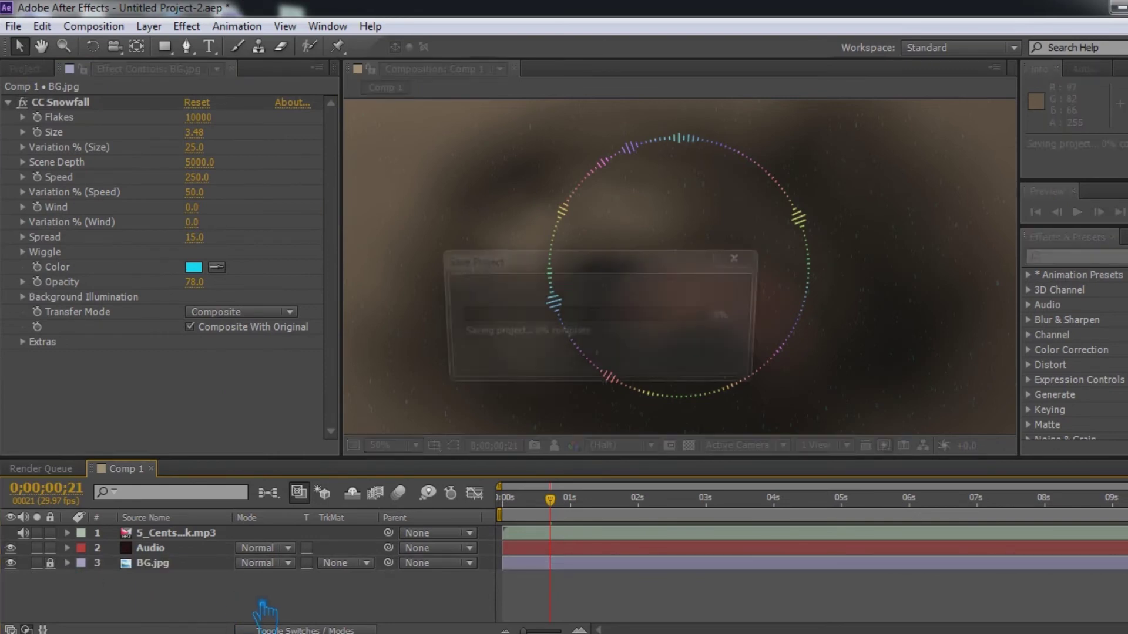
# Jump to about 4 seconds, RAM-preview the snowy spectrum, then select the Audio layer
pyautogui.moveTo(600, 511); pyautogui.dragTo(834, 527)
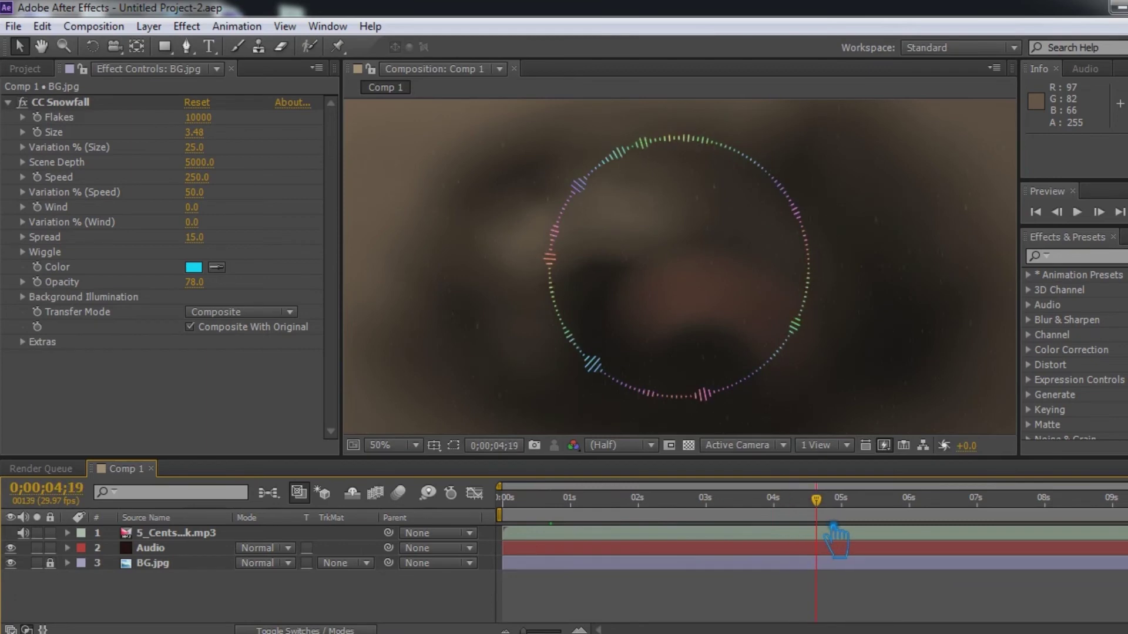
pyautogui.click(1120, 211)
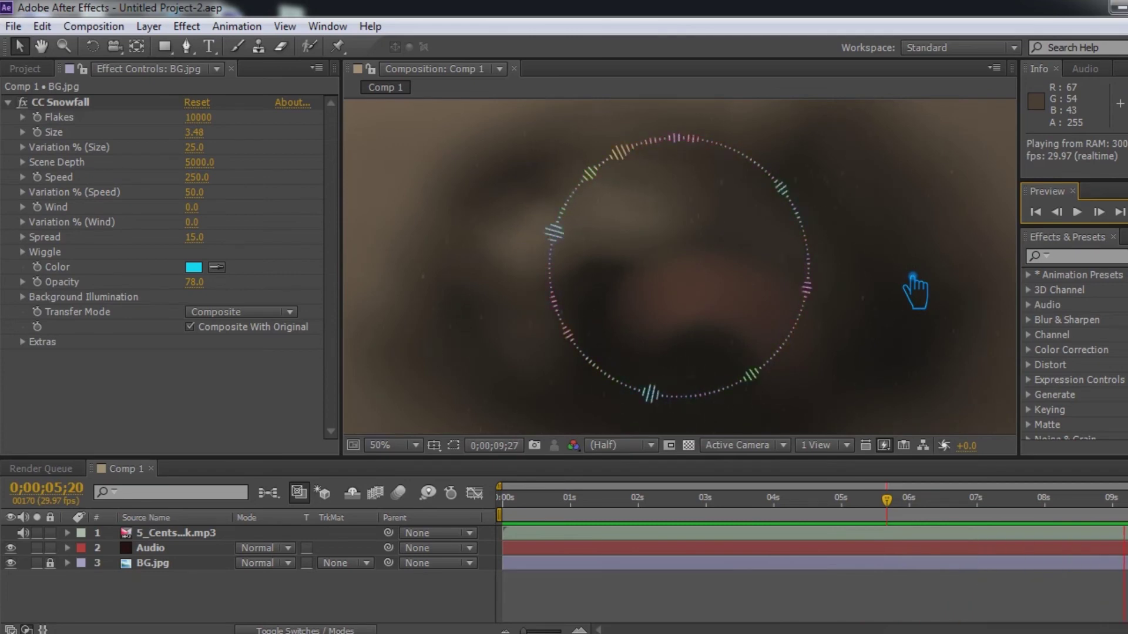
pyautogui.click(164, 550)
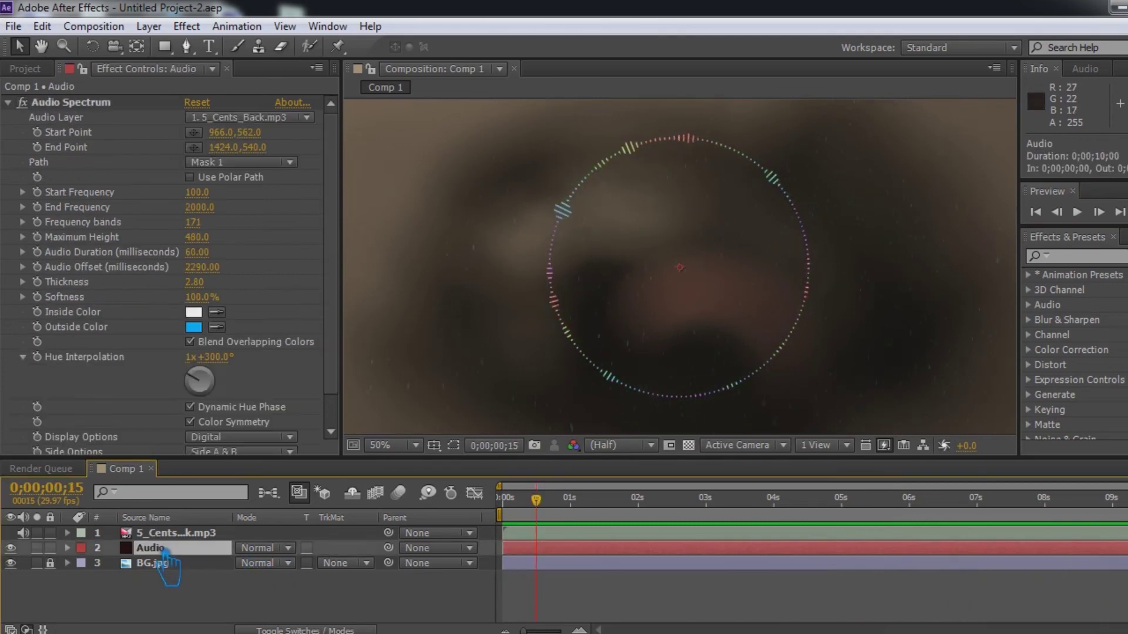
# Duplicate the Audio layer, save the project, and set the copy's frequency bands to 155
pyautogui.hotkey('ctrl', 'd')
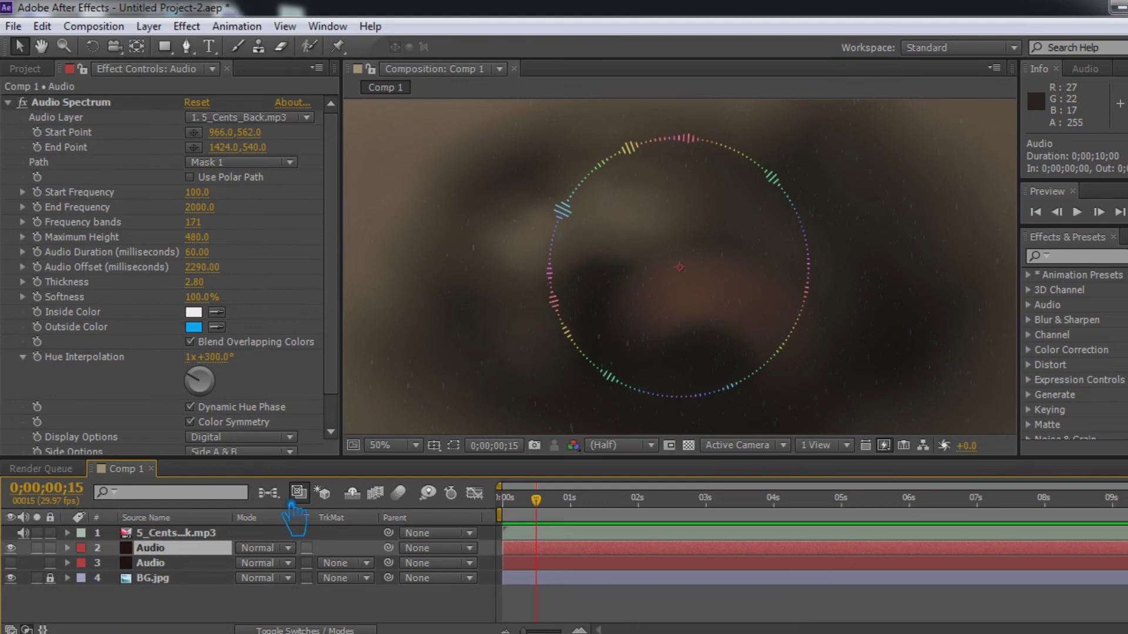
pyautogui.hotkey('ctrl', 's')
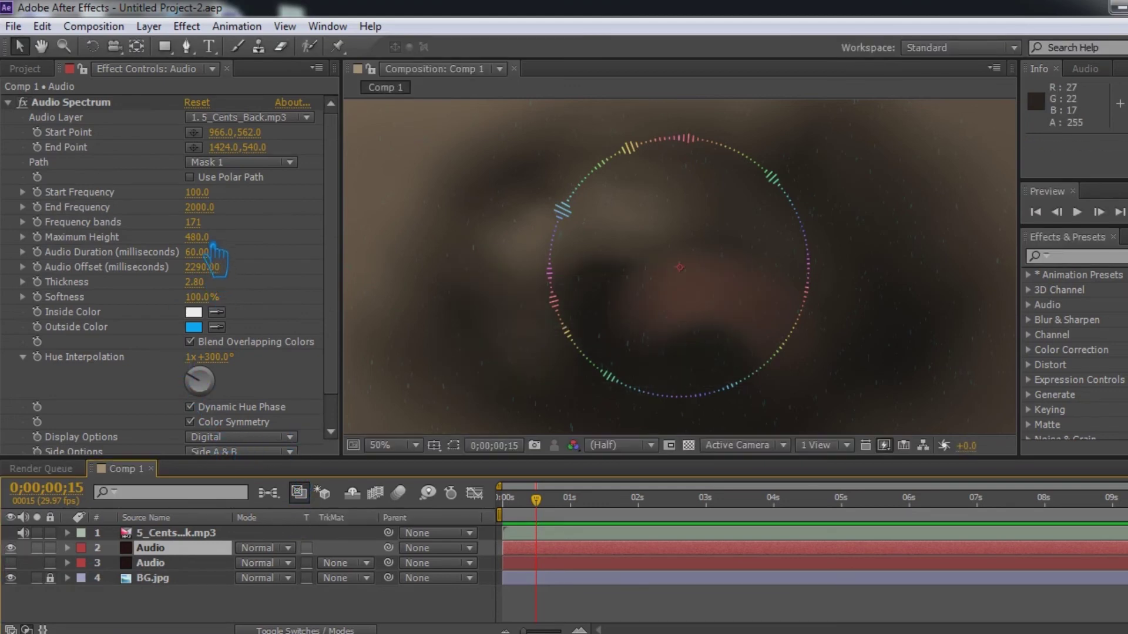
pyautogui.moveTo(208, 229)
pyautogui.mouseDown()
pyautogui.moveTo(277, 239)
pyautogui.moveTo(212, 242)
pyautogui.mouseUp()
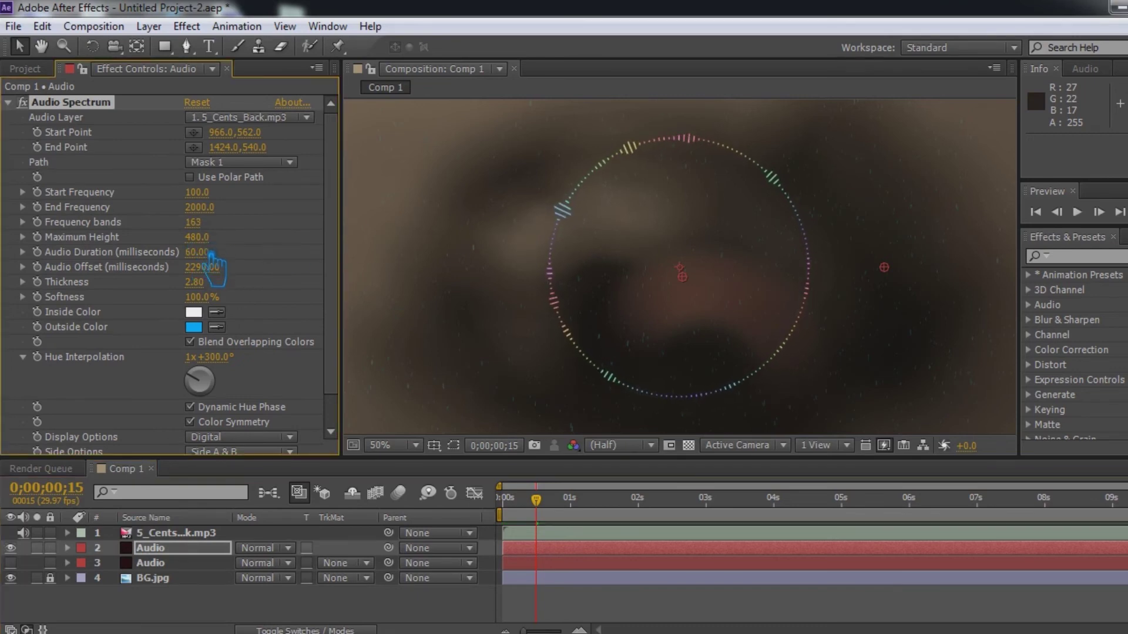
pyautogui.moveTo(214, 232)
pyautogui.mouseDown()
pyautogui.moveTo(285, 244)
pyautogui.moveTo(216, 241)
pyautogui.moveTo(336, 247)
pyautogui.mouseUp()
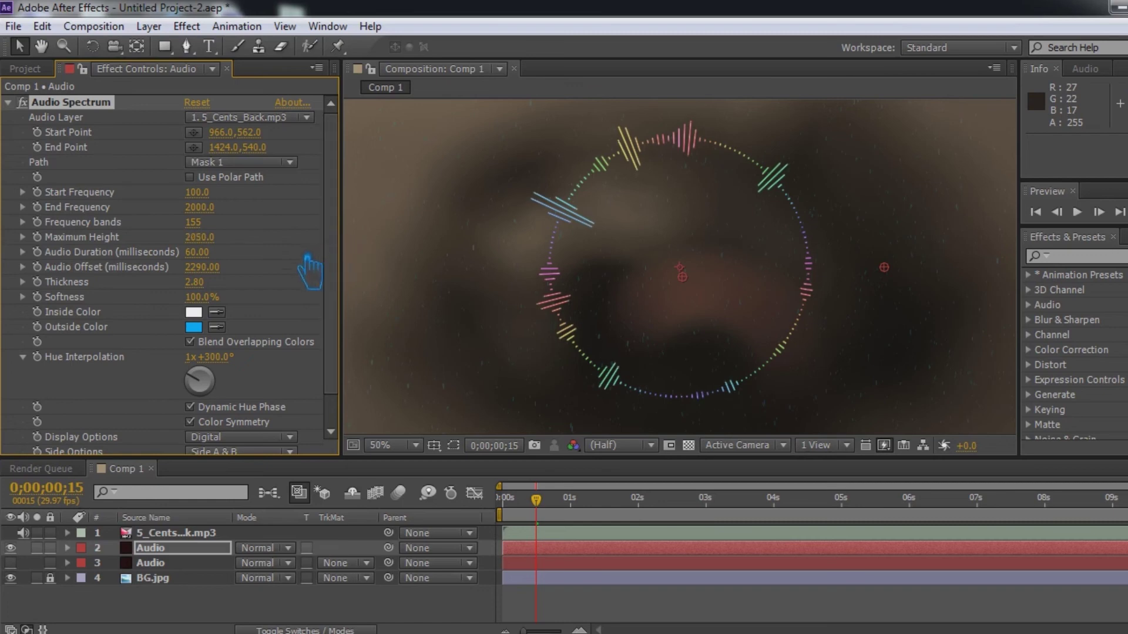
# Set audio duration 70, audio offset 2640 and thickness 3.70, then preview the visualizer
pyautogui.moveTo(239, 258); pyautogui.dragTo(216, 260)
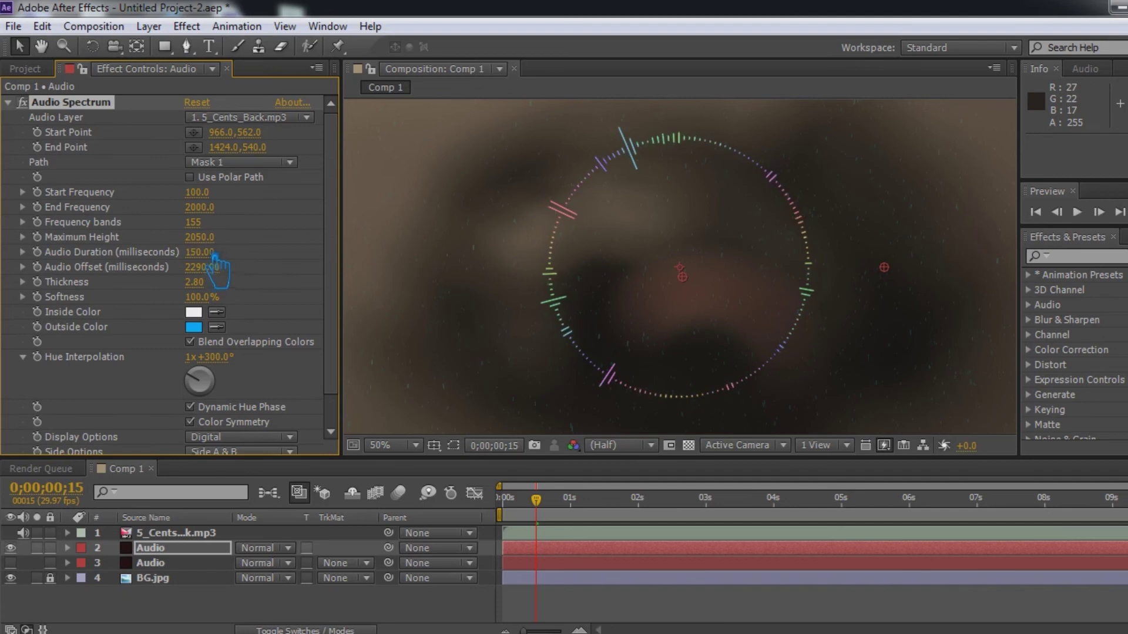
pyautogui.moveTo(216, 260); pyautogui.dragTo(196, 257)
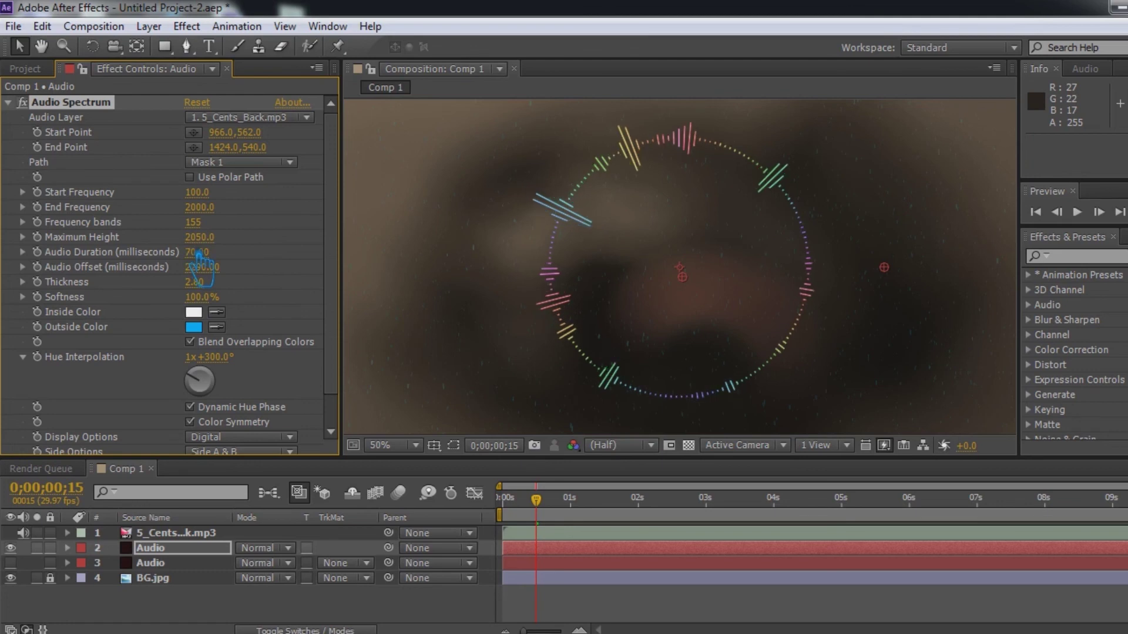
pyautogui.moveTo(218, 274); pyautogui.dragTo(235, 271)
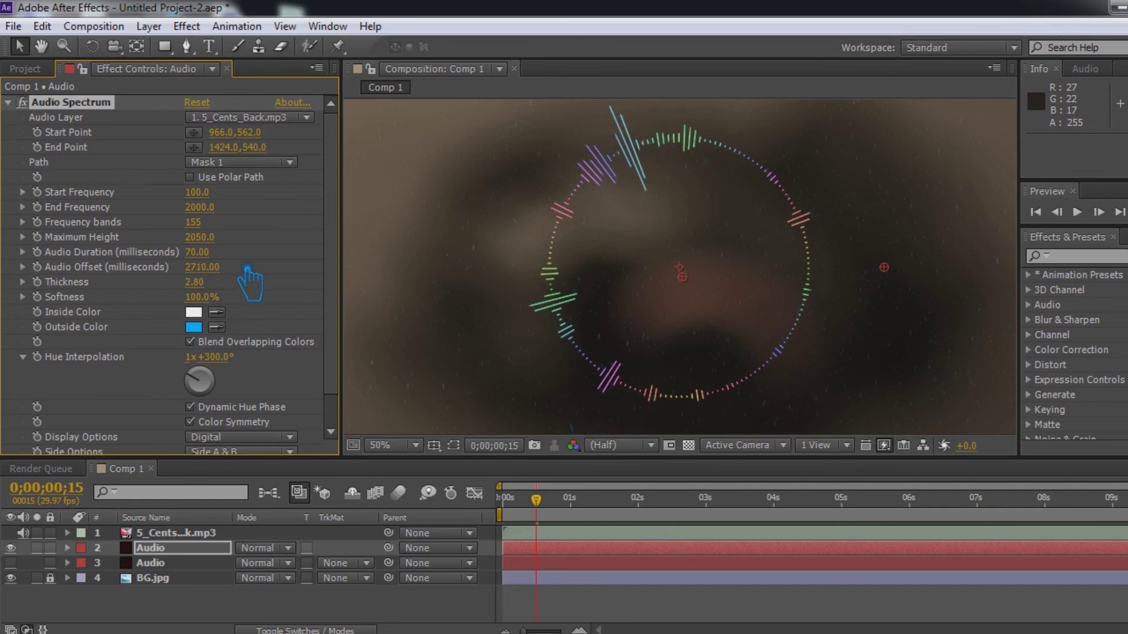
pyautogui.moveTo(238, 269); pyautogui.dragTo(246, 272)
pyautogui.moveTo(218, 291); pyautogui.dragTo(236, 290)
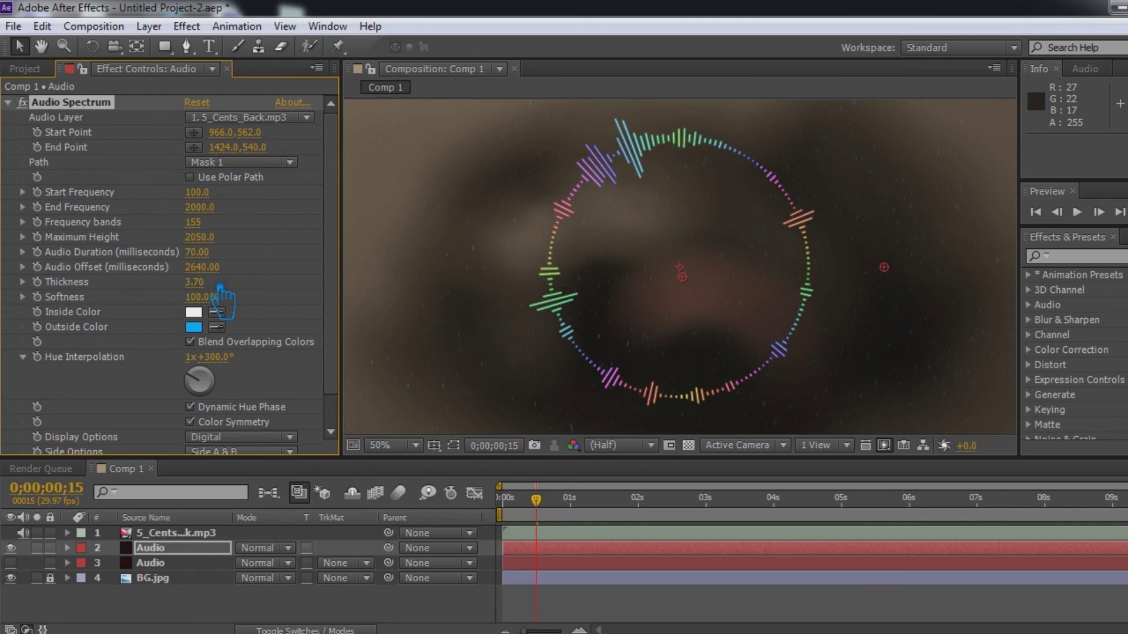
pyautogui.scroll(-2, 256, 374)
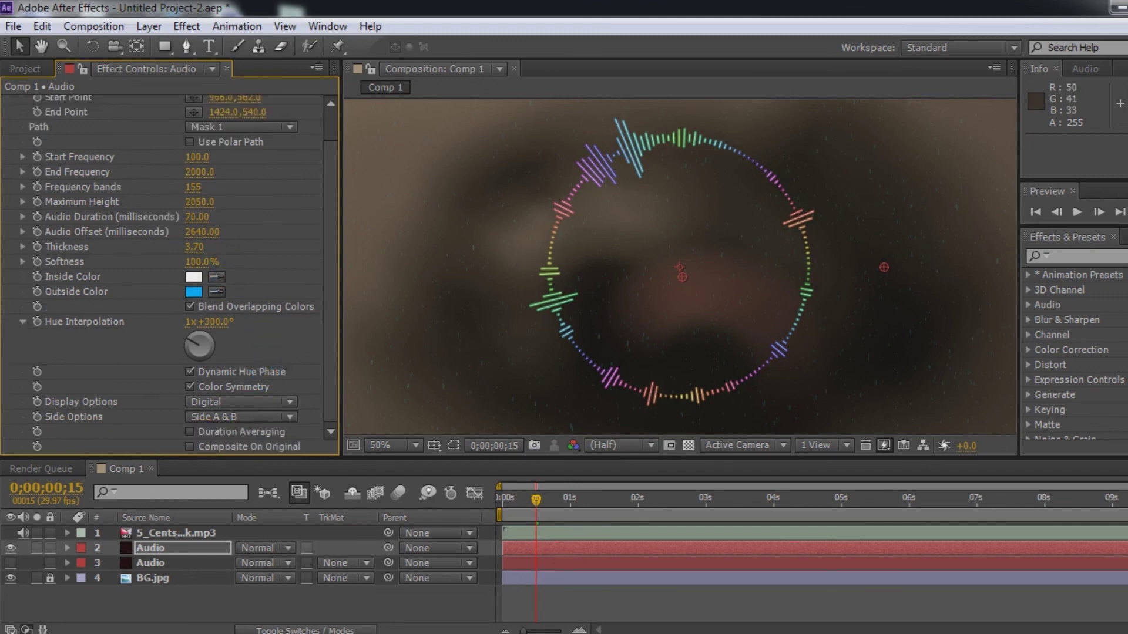
pyautogui.press('KP_0')
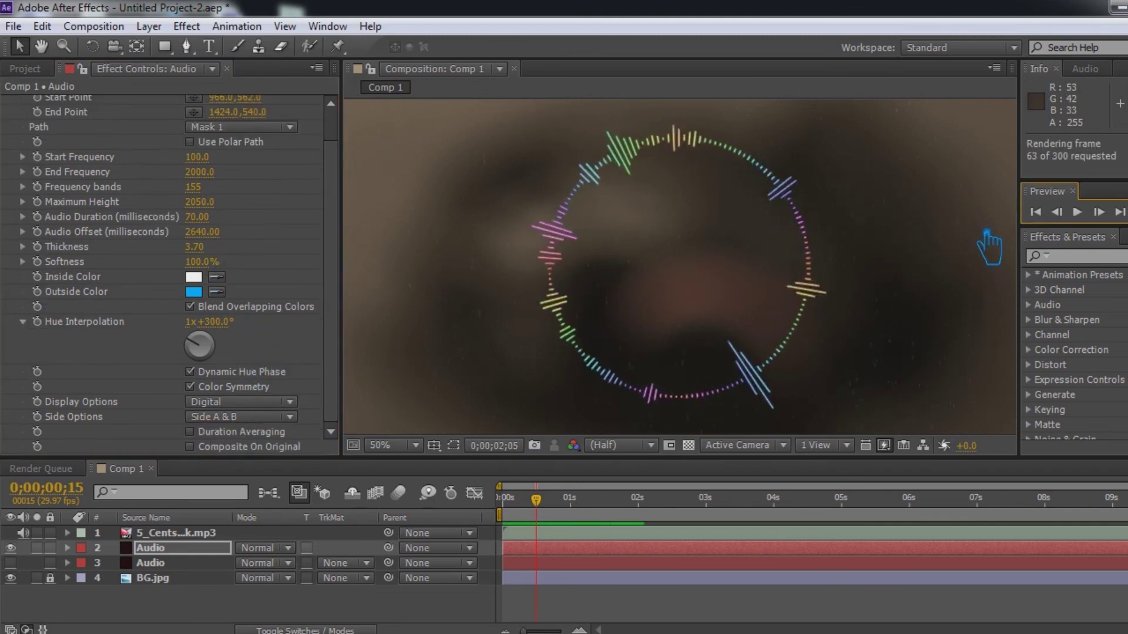